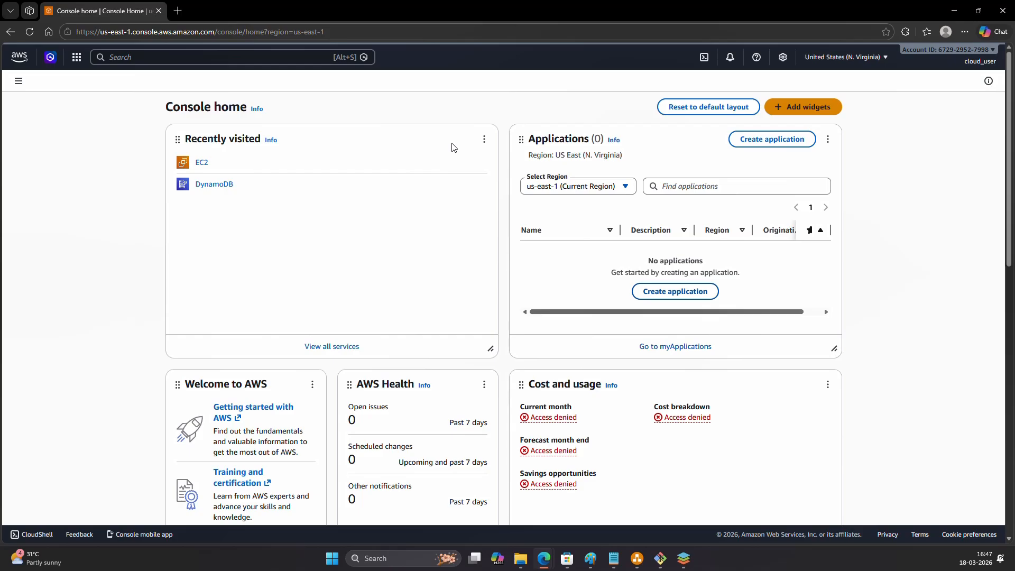
Step: Find the EC2 service and start launching a new instance from its dashboard
{"action": "left_click", "coordinate": [233, 58]}
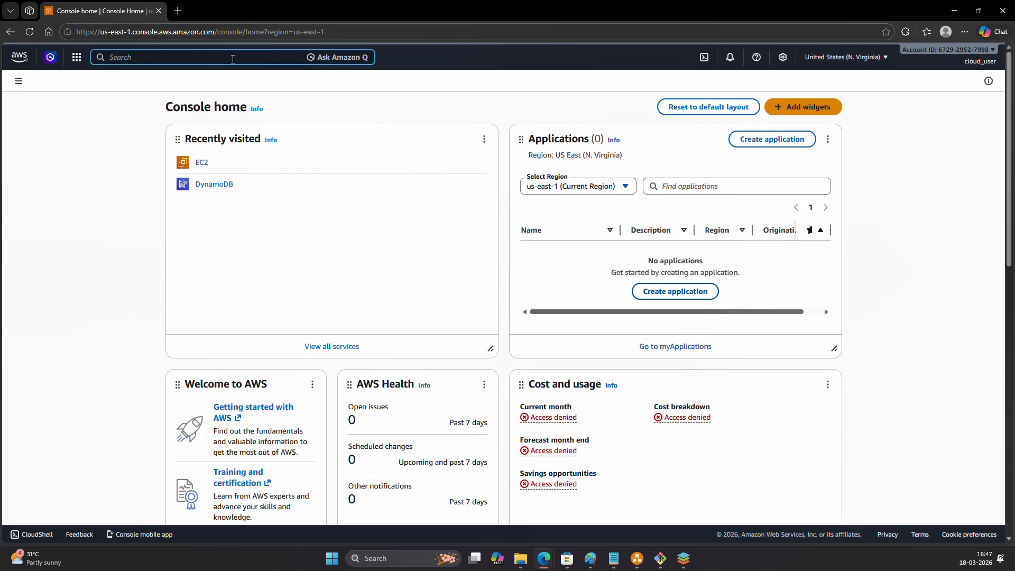
{"action": "type", "text": "ec2"}
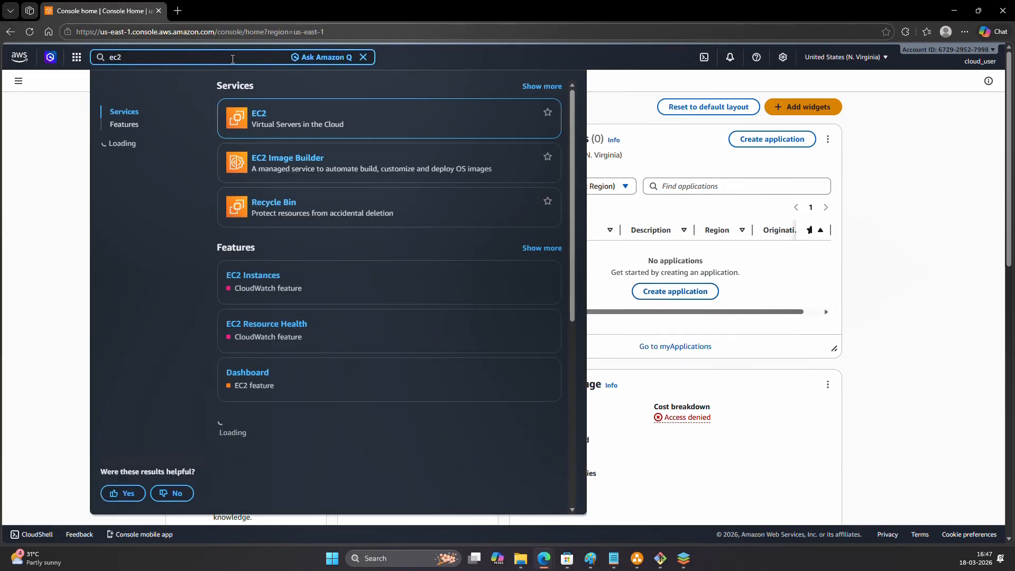
{"action": "mouse_move", "coordinate": [255, 115]}
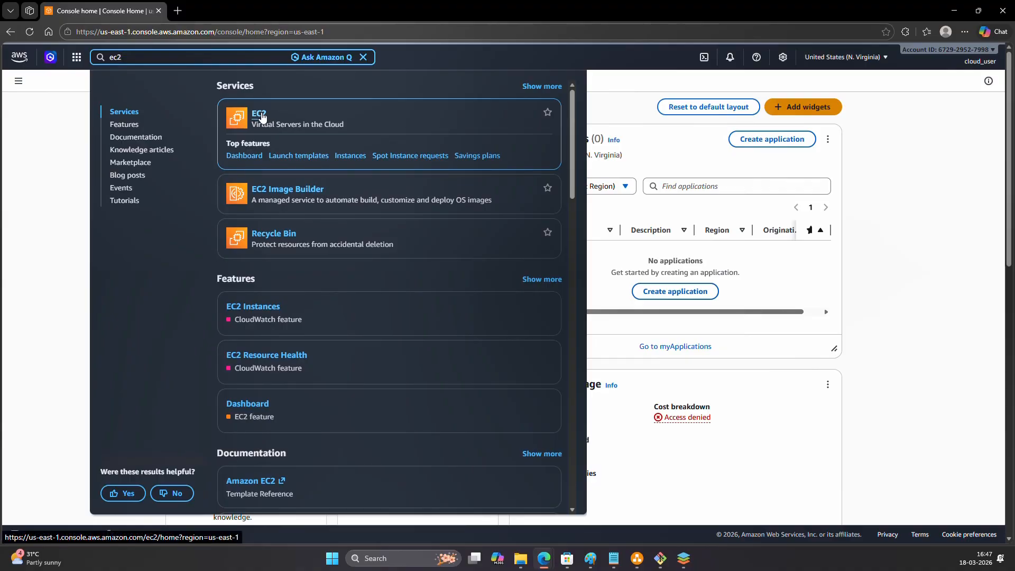
{"action": "left_click", "coordinate": [262, 116]}
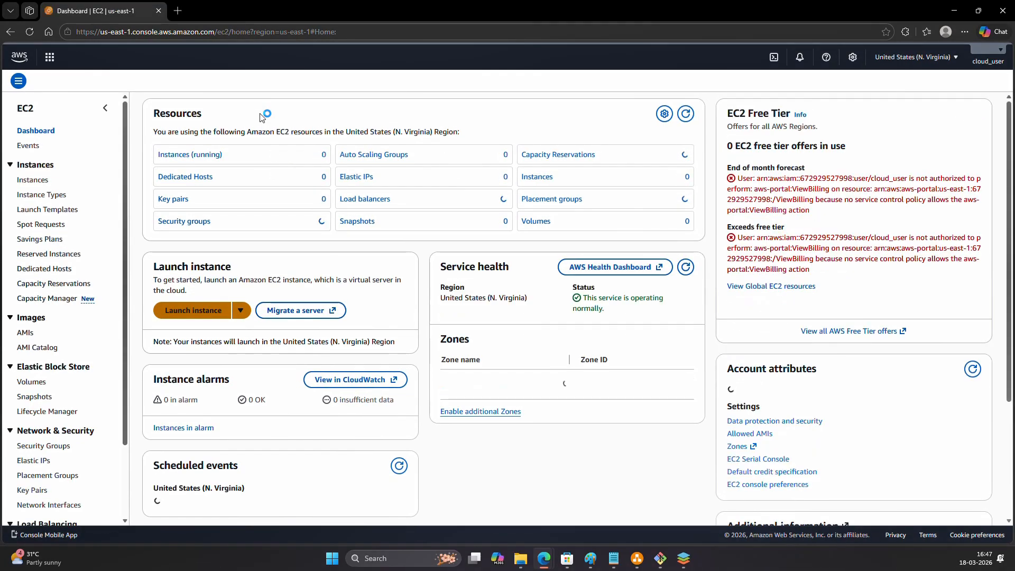
{"action": "left_click", "coordinate": [201, 313]}
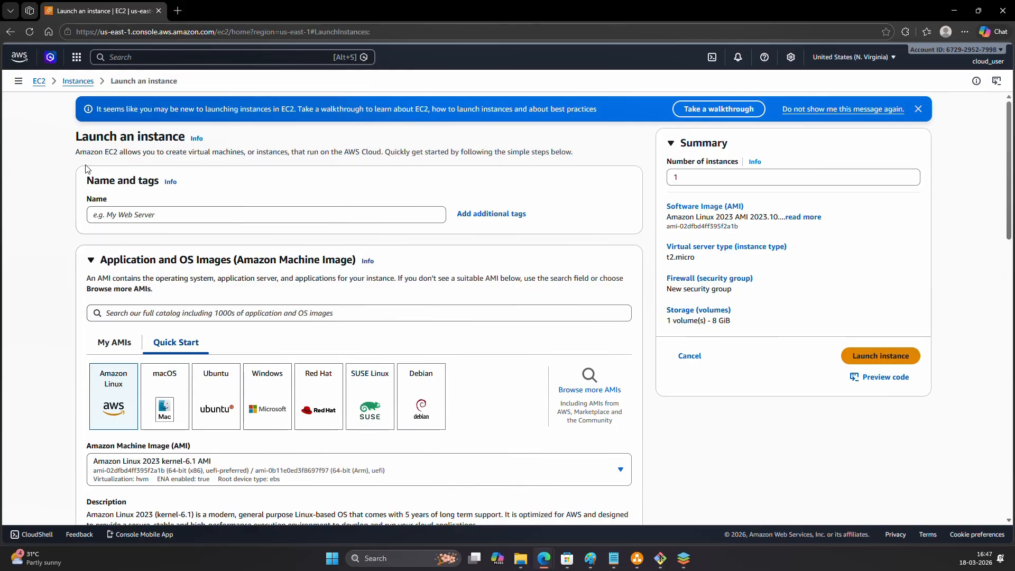
Step: Name the new instance mydemoec2
{"action": "left_click", "coordinate": [184, 217]}
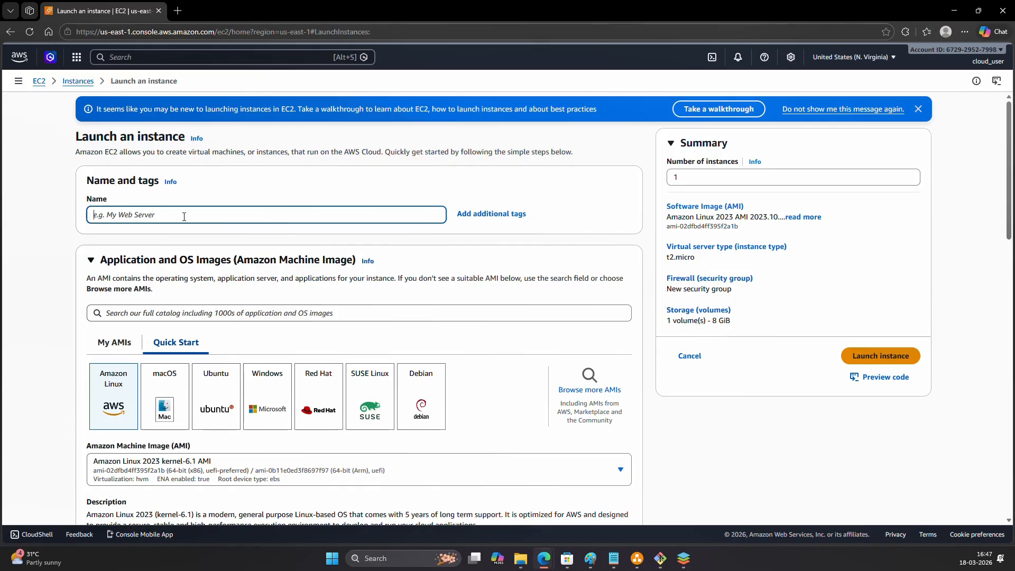
{"action": "scroll", "coordinate": [179, 212], "scroll_direction": "down", "scroll_amount": 2}
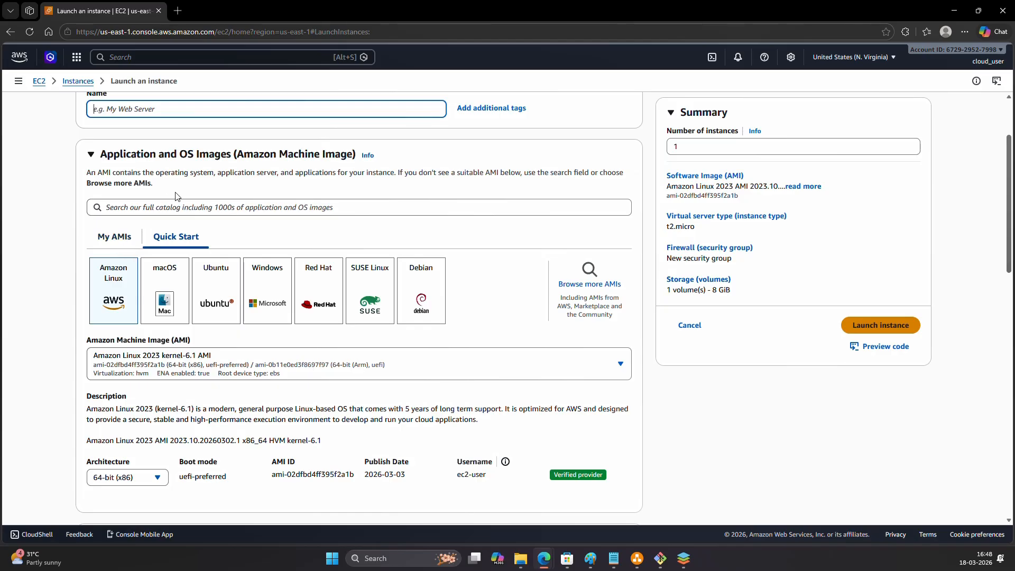
{"action": "scroll", "coordinate": [175, 106], "scroll_direction": "up", "scroll_amount": 2}
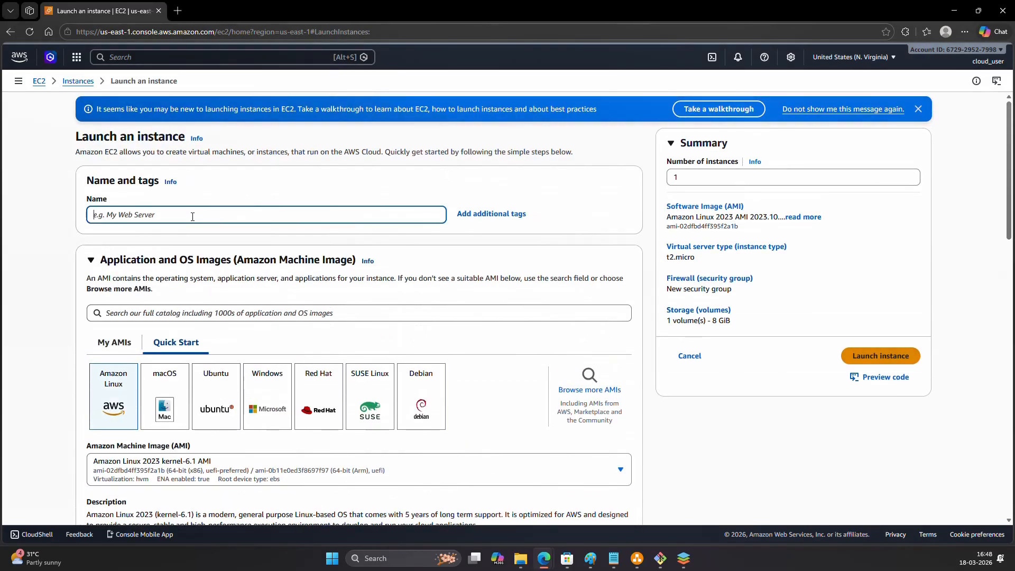
{"action": "type", "text": "mydemoec2"}
Step: Look over the Quick Start operating system images and open the full AMI catalog
{"action": "scroll", "coordinate": [196, 228], "scroll_direction": "down", "scroll_amount": 1}
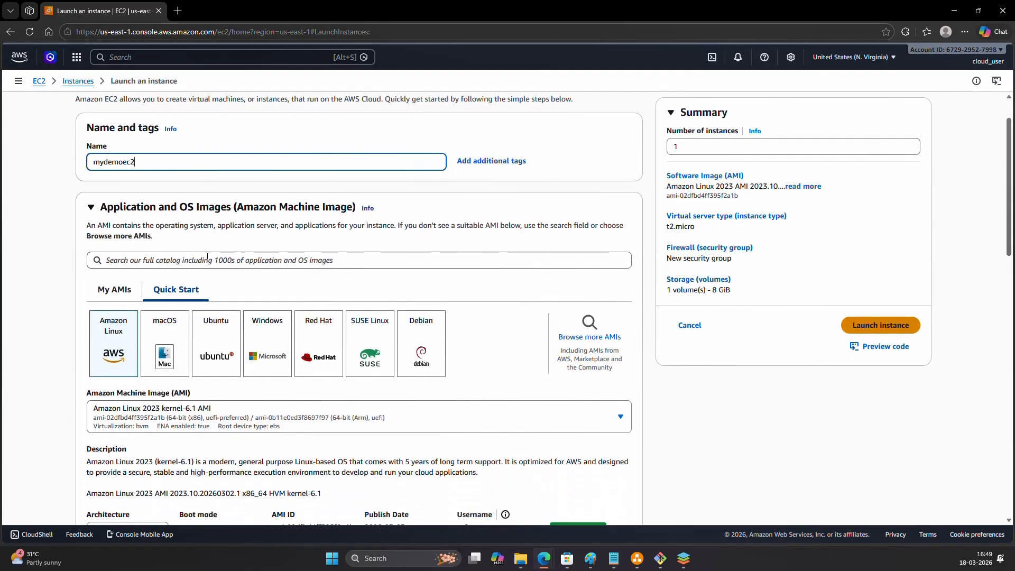
{"action": "left_click", "coordinate": [209, 259]}
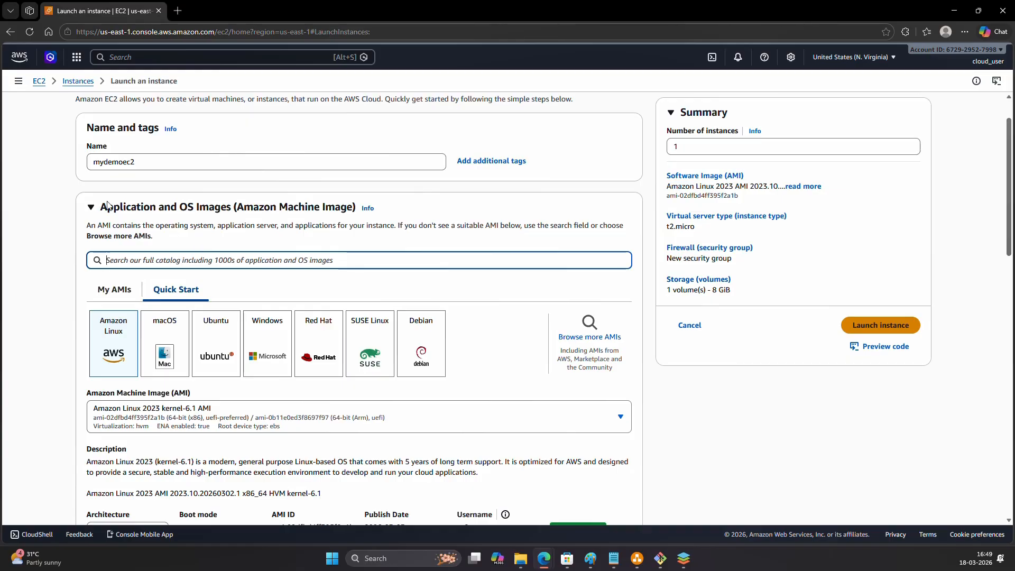
{"action": "left_click", "coordinate": [110, 335]}
{"action": "scroll", "coordinate": [118, 342], "scroll_direction": "down", "scroll_amount": 1}
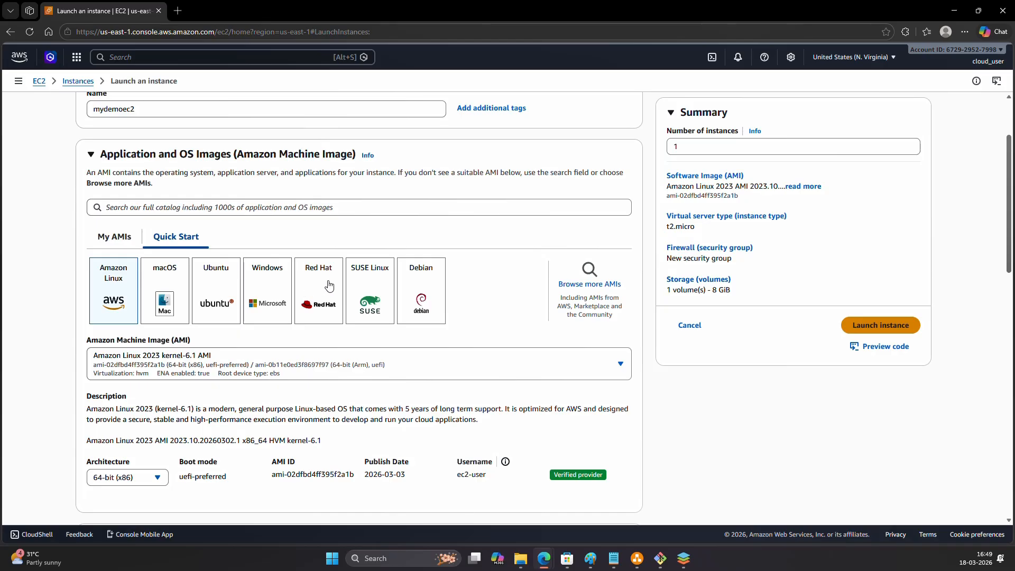
{"action": "left_click", "coordinate": [579, 289]}
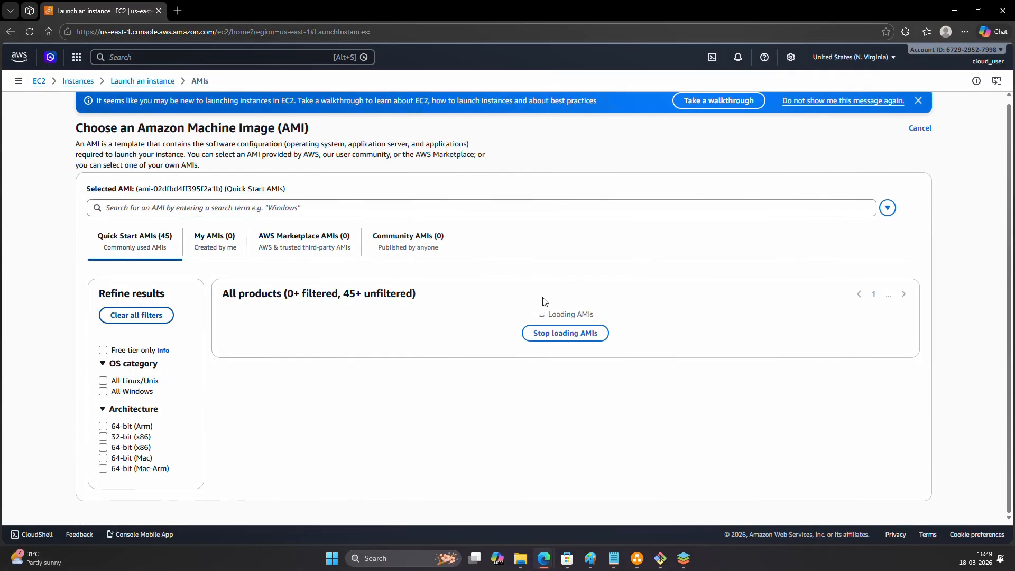
Step: Filter the AMI catalog to free tier only and select the Amazon Linux 2023 kernel-6.1 AMI
{"action": "scroll", "coordinate": [555, 238], "scroll_direction": "down", "scroll_amount": 8}
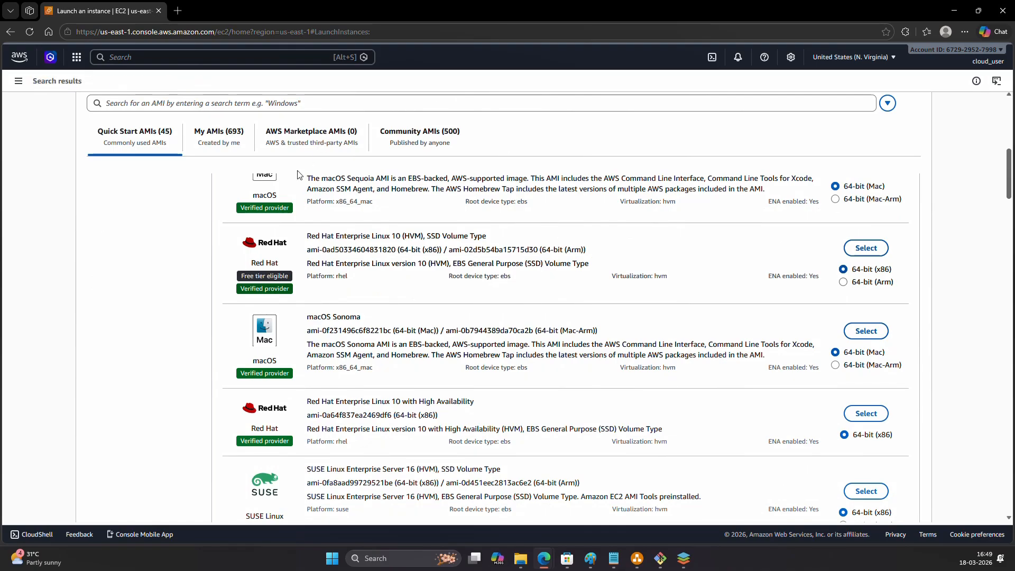
{"action": "scroll", "coordinate": [413, 236], "scroll_direction": "up", "scroll_amount": 8}
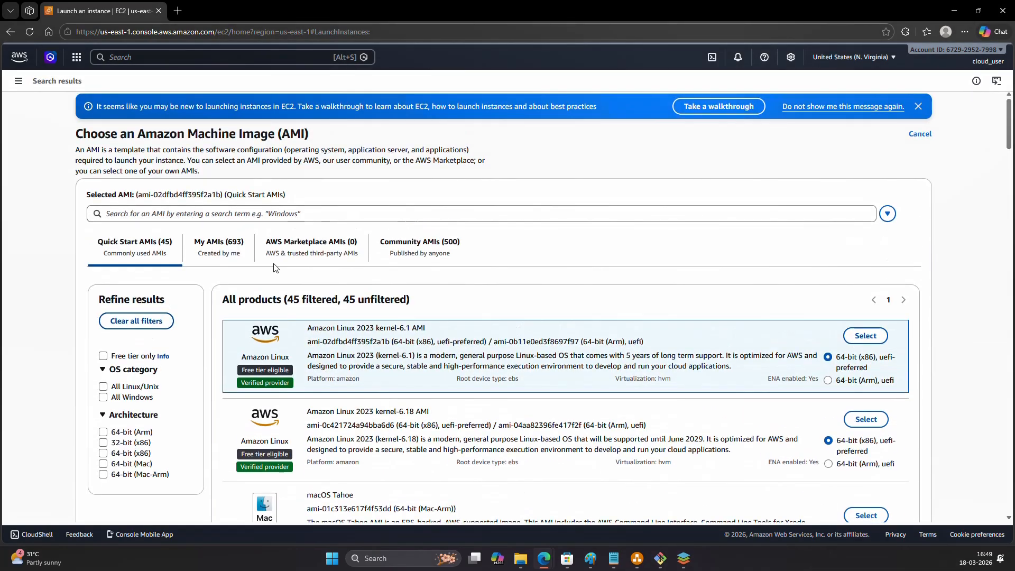
{"action": "left_click", "coordinate": [103, 356]}
{"action": "scroll", "coordinate": [504, 261], "scroll_direction": "down", "scroll_amount": 3}
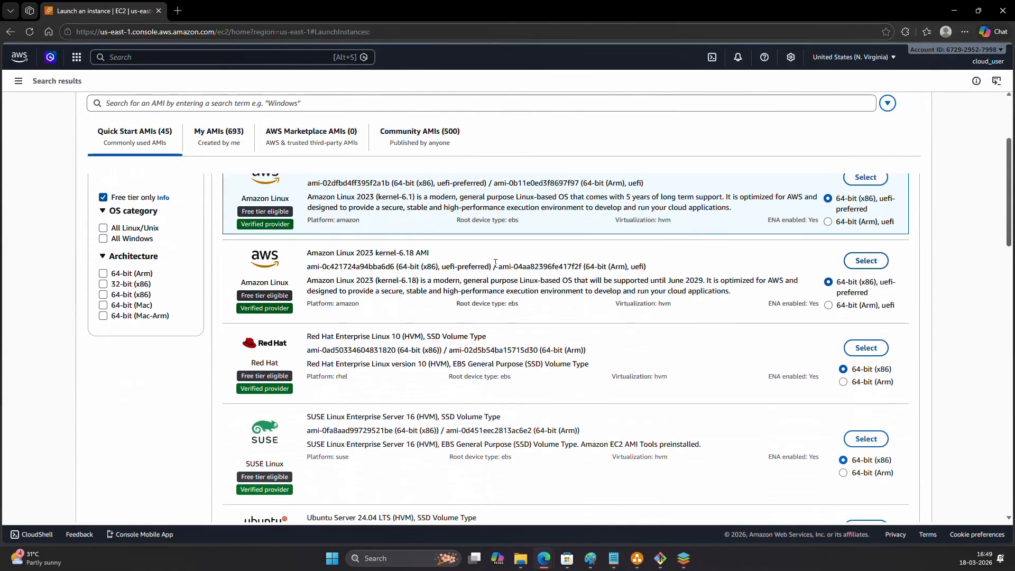
{"action": "scroll", "coordinate": [503, 261], "scroll_direction": "up", "scroll_amount": 3}
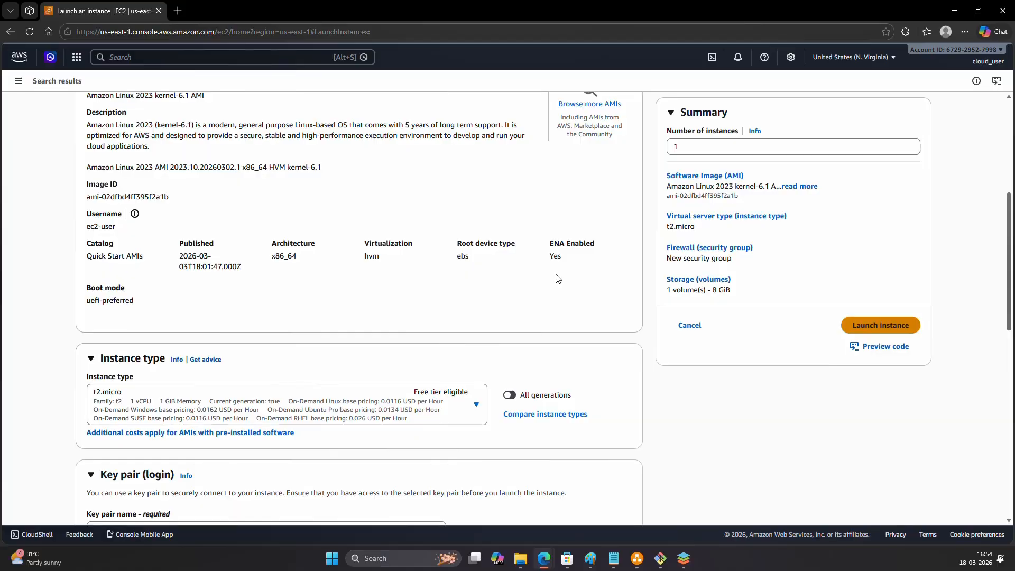
Step: Review the chosen AMI's details and the list of instance types, keeping t2.micro
{"action": "scroll", "coordinate": [380, 174], "scroll_direction": "up", "scroll_amount": 2}
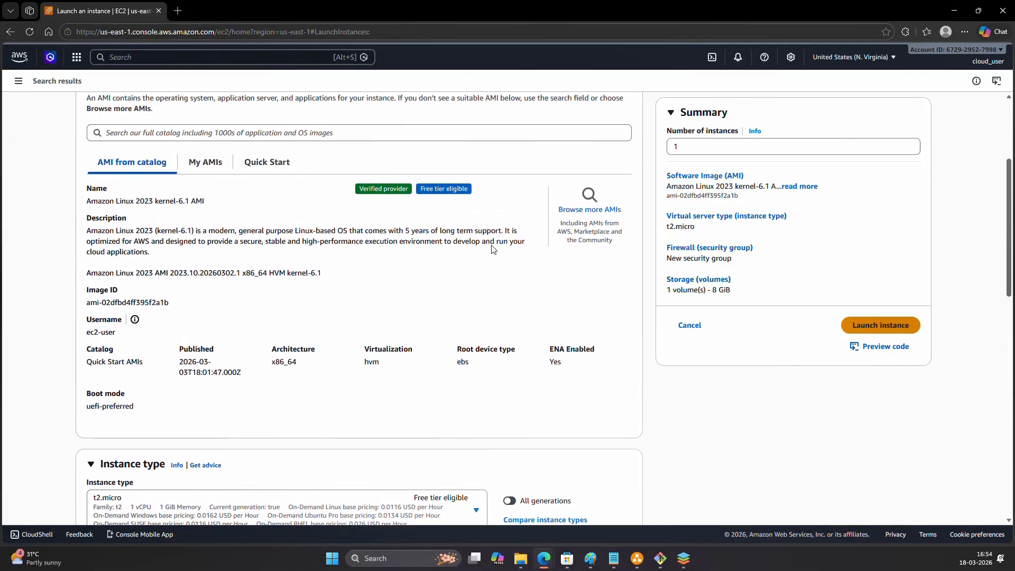
{"action": "scroll", "coordinate": [492, 249], "scroll_direction": "down", "scroll_amount": 4}
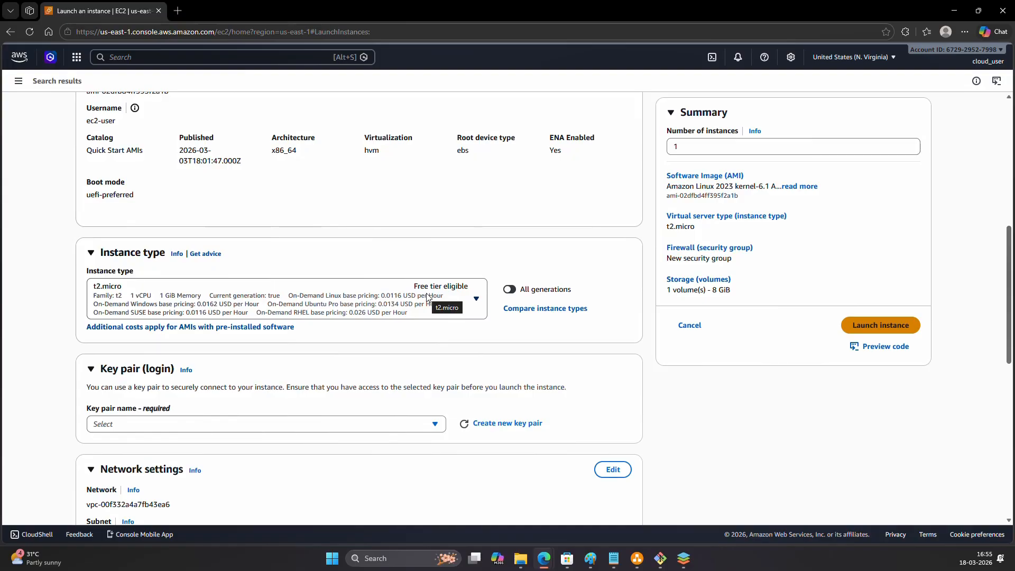
{"action": "left_click", "coordinate": [407, 298]}
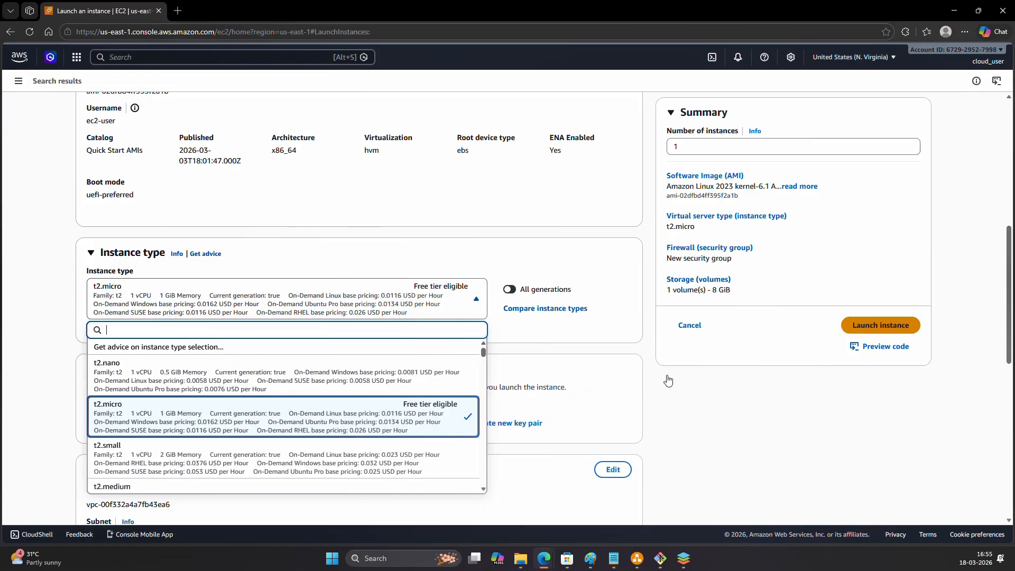
{"action": "left_click", "coordinate": [638, 351]}
{"action": "scroll", "coordinate": [247, 323], "scroll_direction": "down", "scroll_amount": 2}
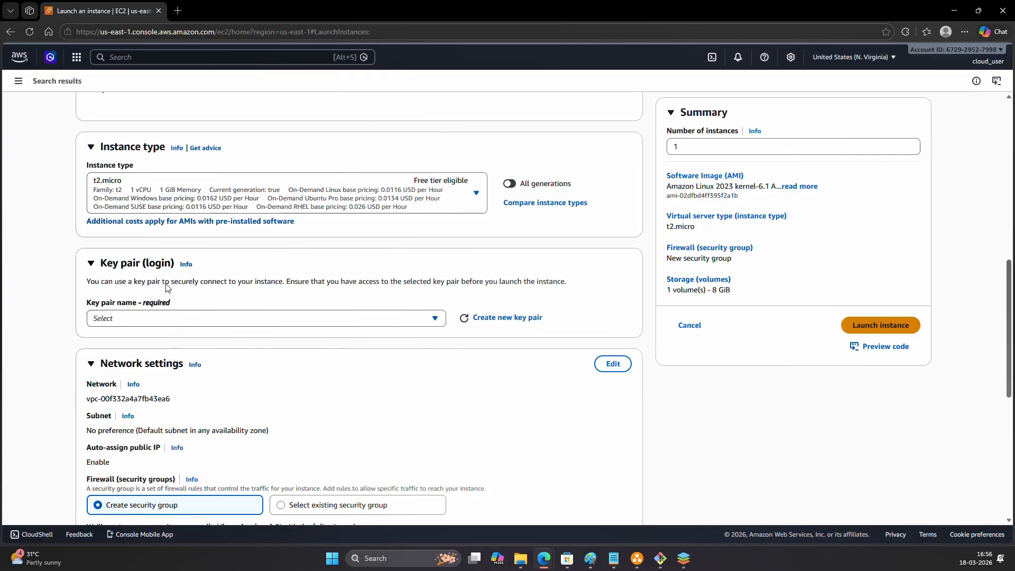
Step: Create a new RSA key pair named na-key in .pem format for the instance login
{"action": "left_click", "coordinate": [214, 319]}
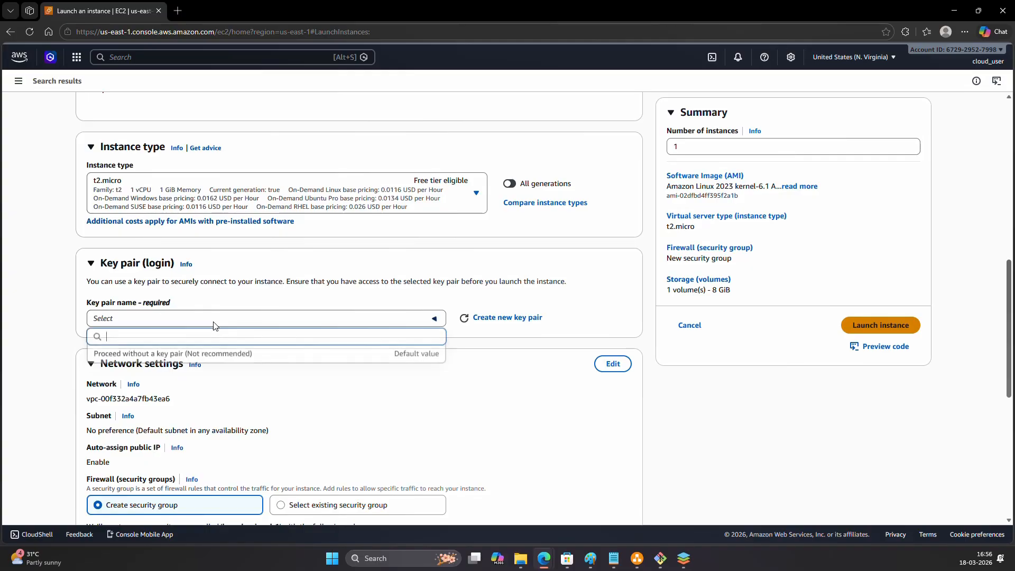
{"action": "left_click", "coordinate": [255, 301]}
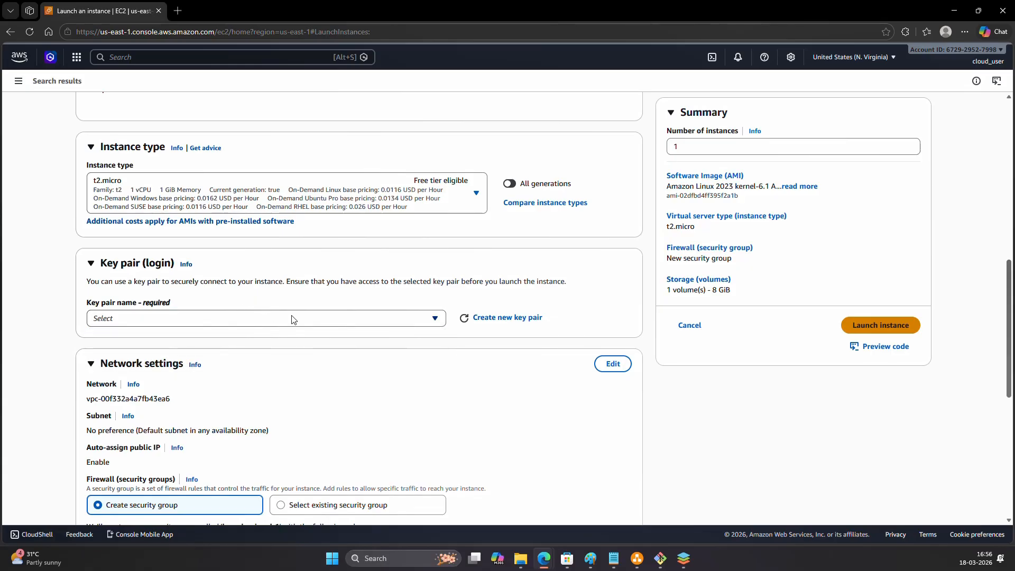
{"action": "left_click", "coordinate": [506, 319]}
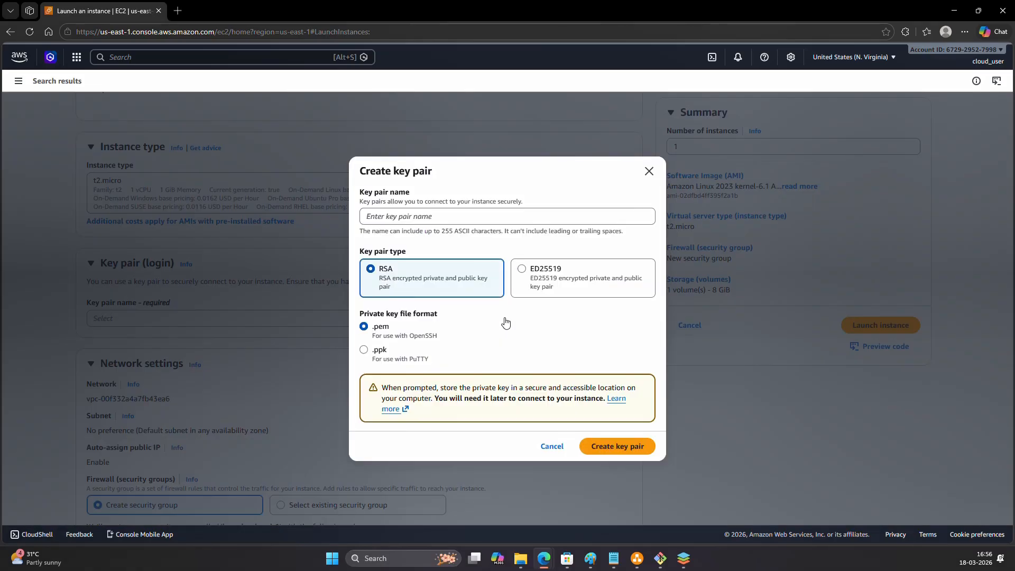
{"action": "left_click", "coordinate": [430, 217]}
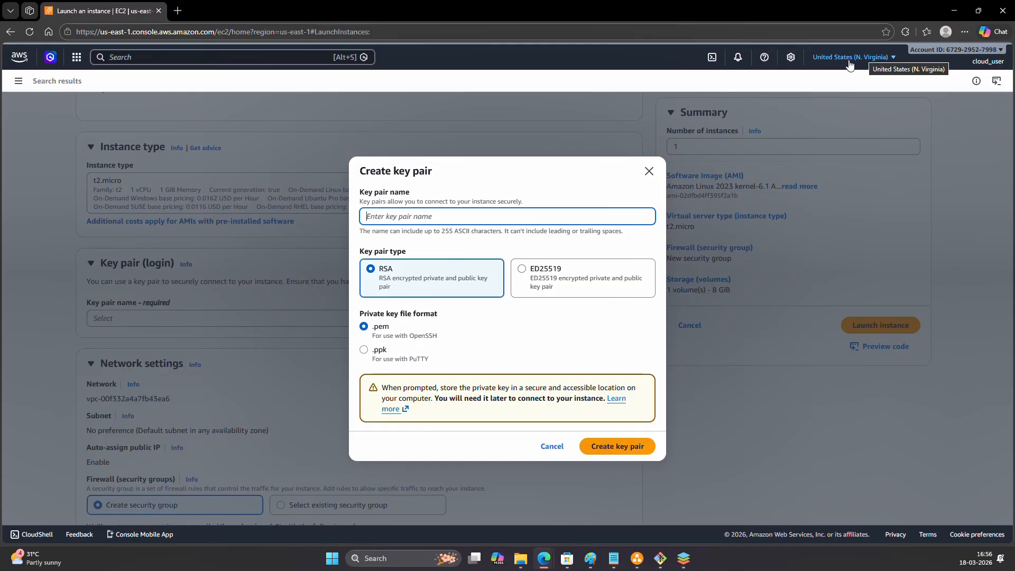
{"action": "left_click", "coordinate": [481, 207]}
{"action": "left_click", "coordinate": [469, 216]}
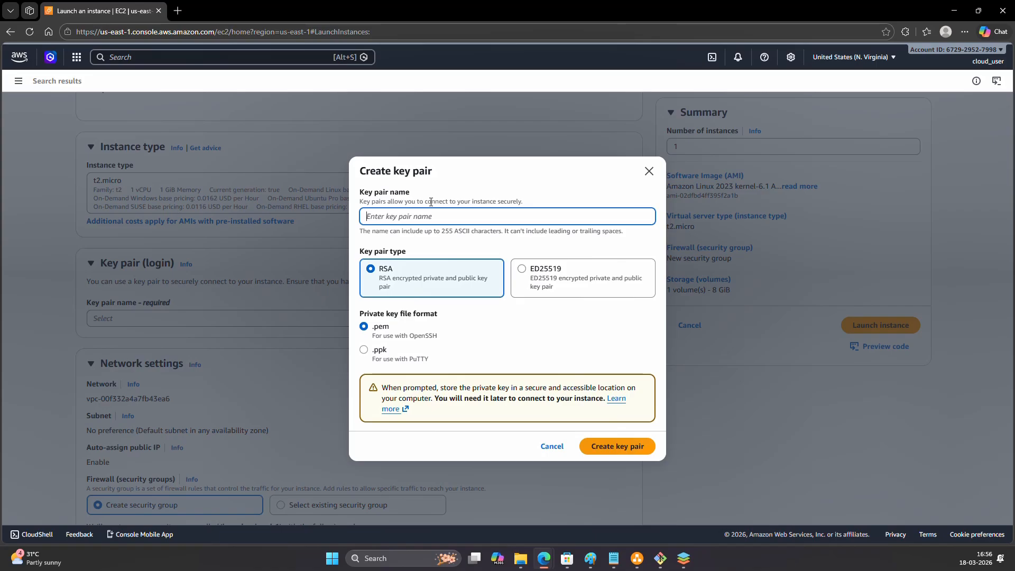
{"action": "type", "text": "na-key"}
{"action": "left_click", "coordinate": [617, 449]}
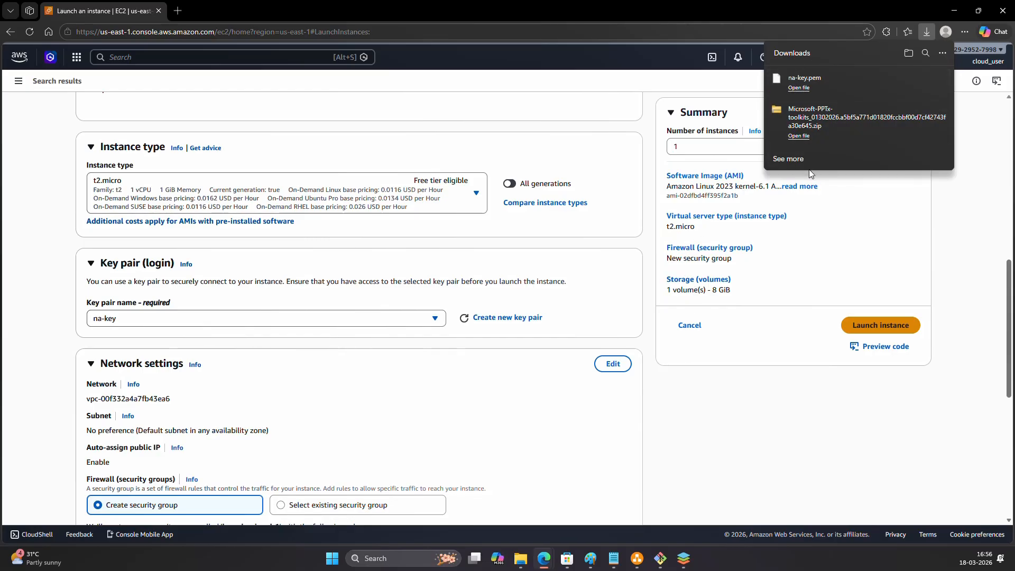
Step: Consult the VPC diagram in draw.io, return to the AWS console and bring up its list of regions
{"action": "scroll", "coordinate": [490, 371], "scroll_direction": "down", "scroll_amount": 2}
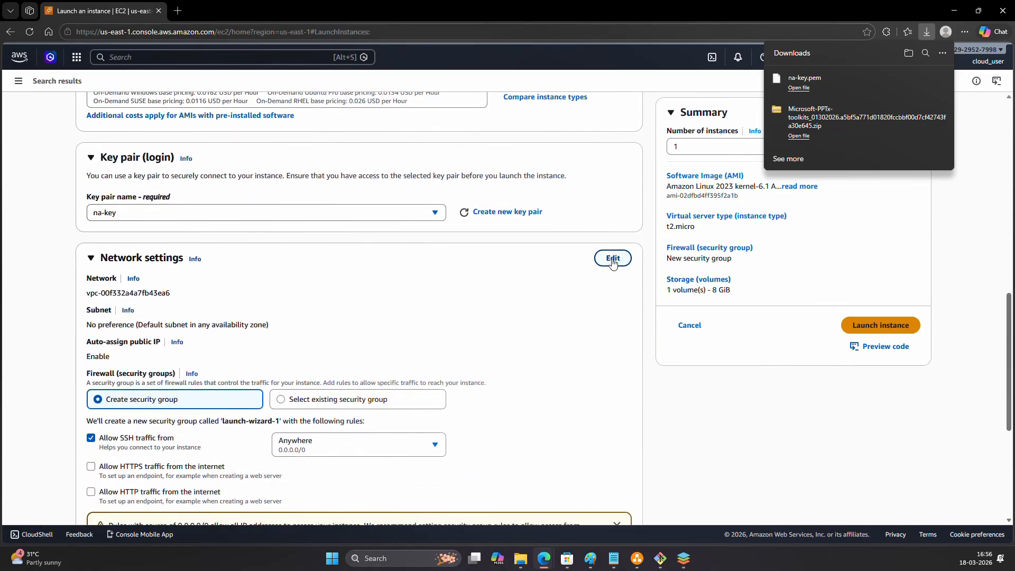
{"action": "left_click", "coordinate": [637, 559]}
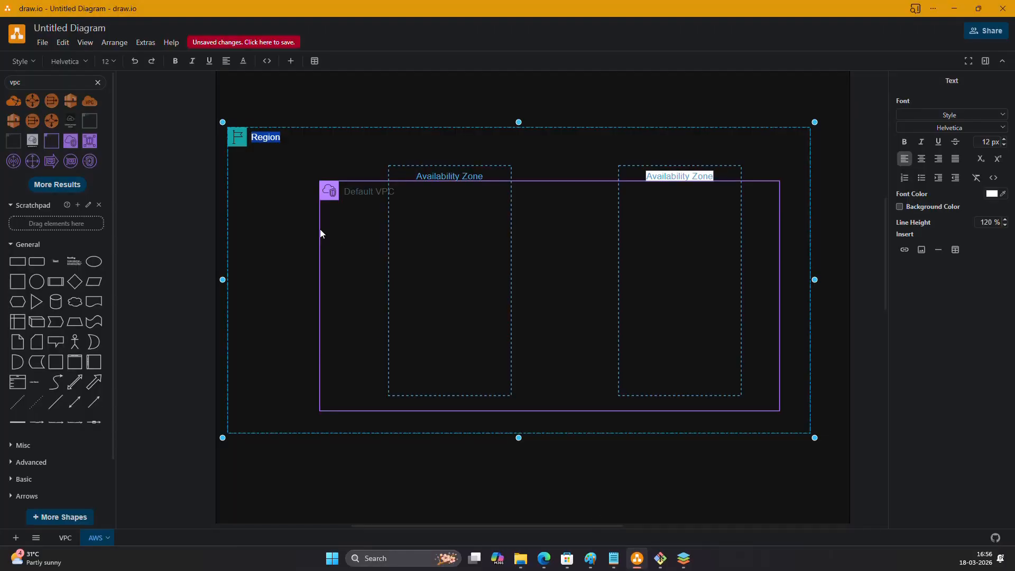
{"action": "mouse_move", "coordinate": [509, 16]}
{"action": "left_mouse_down"}
{"action": "mouse_move", "coordinate": [521, 31]}
{"action": "mouse_move", "coordinate": [498, 217]}
{"action": "mouse_move", "coordinate": [471, 212]}
{"action": "left_mouse_up"}
{"action": "left_click", "coordinate": [971, 124]}
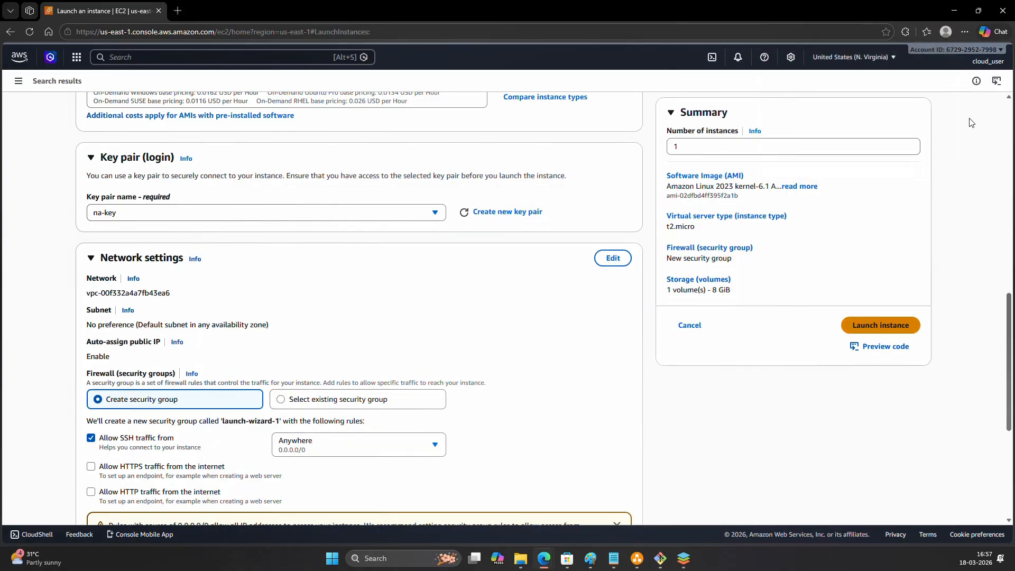
{"action": "left_click", "coordinate": [868, 59]}
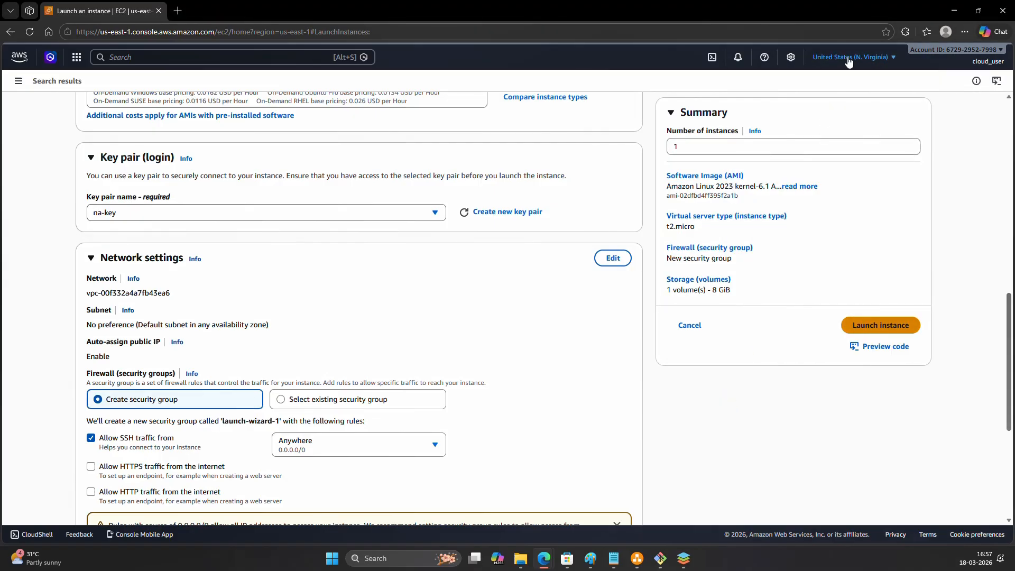
{"action": "left_click", "coordinate": [848, 60]}
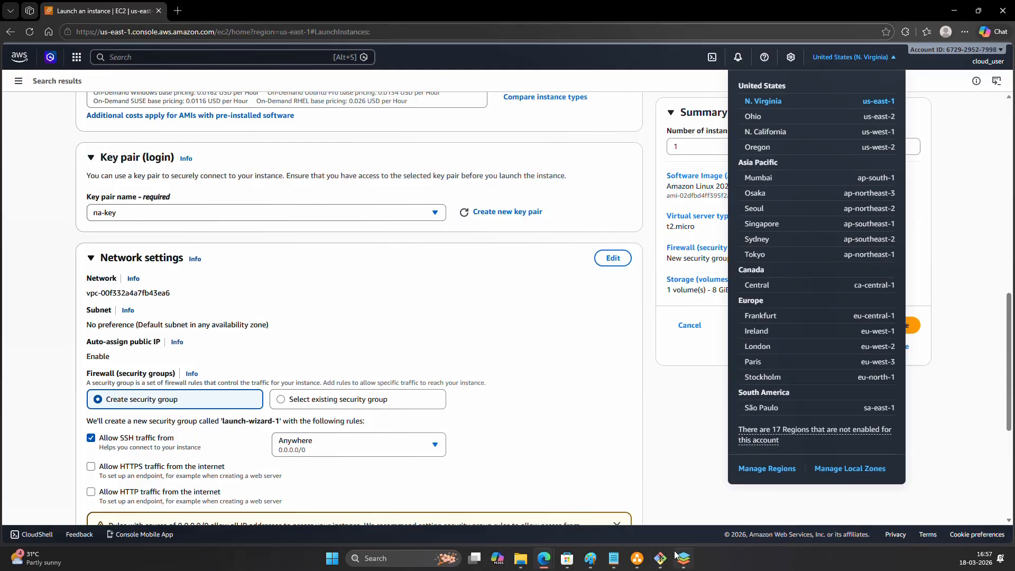
Step: Switch to draw.io and change the diagram's Region label to US-EAST-1
{"action": "left_click", "coordinate": [634, 560]}
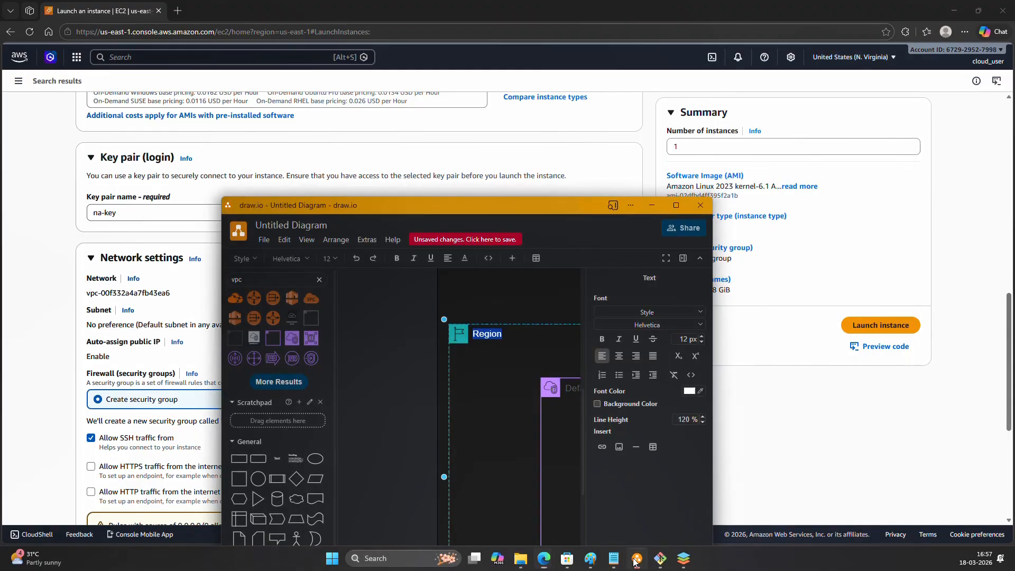
{"action": "left_click", "coordinate": [677, 205]}
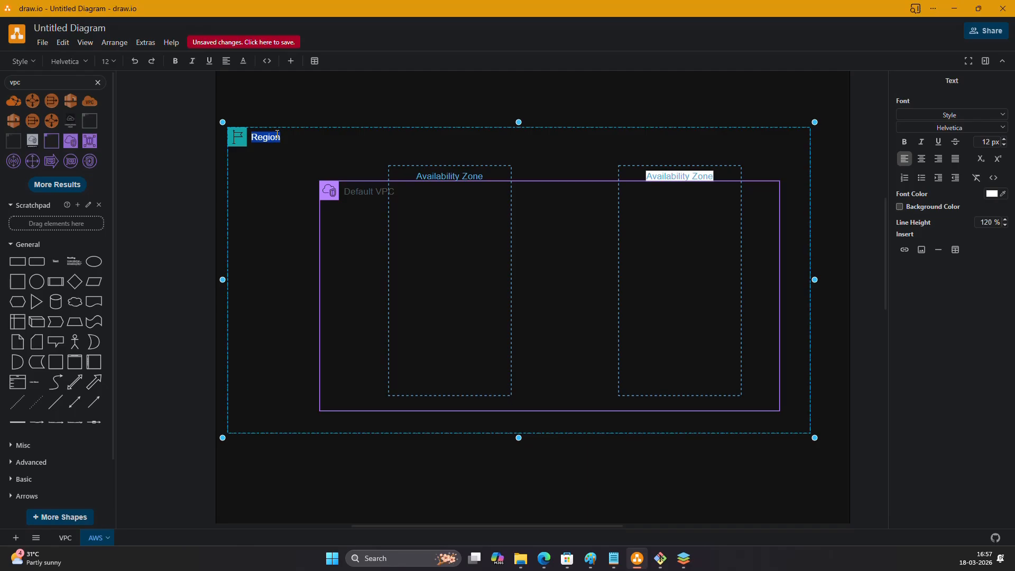
{"action": "type", "text": "-EAST-1"}
{"action": "left_click", "coordinate": [473, 228]}
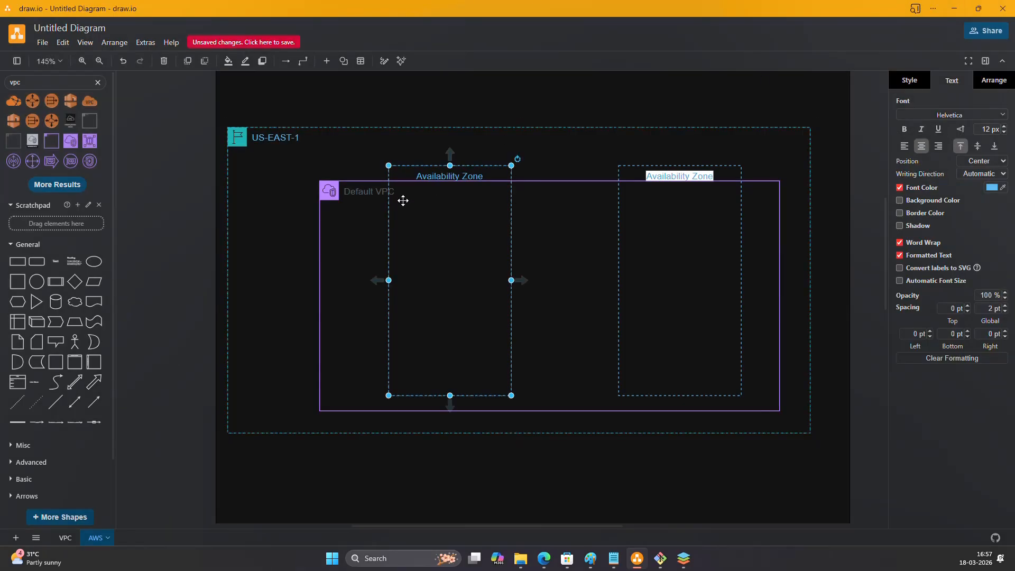
{"action": "left_click", "coordinate": [443, 176]}
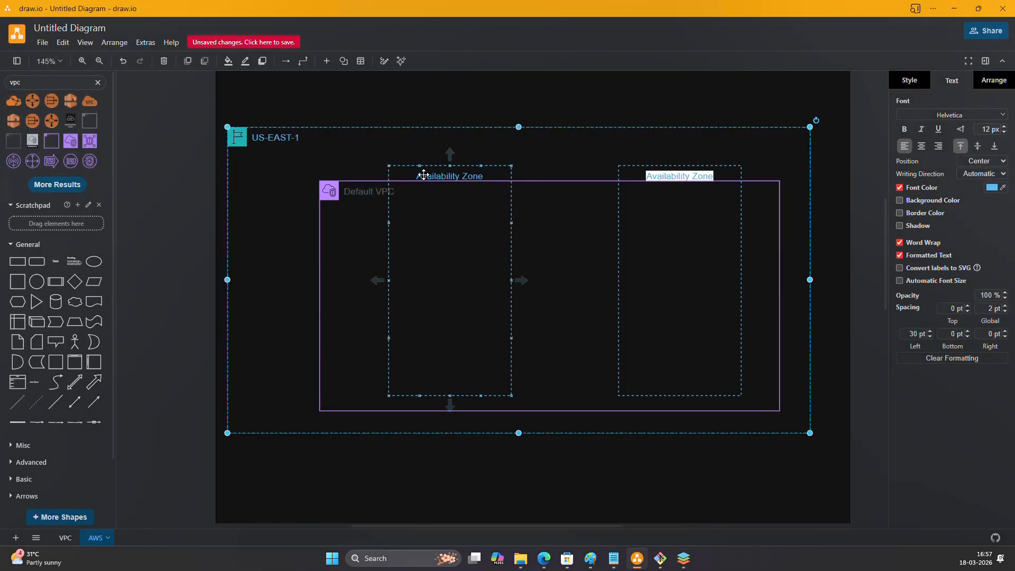
Step: Return from draw.io to the AWS console and check the N. Virginia code in the list of regions
{"action": "left_click", "coordinate": [423, 177]}
{"action": "left_click", "coordinate": [658, 202]}
{"action": "left_click", "coordinate": [453, 207]}
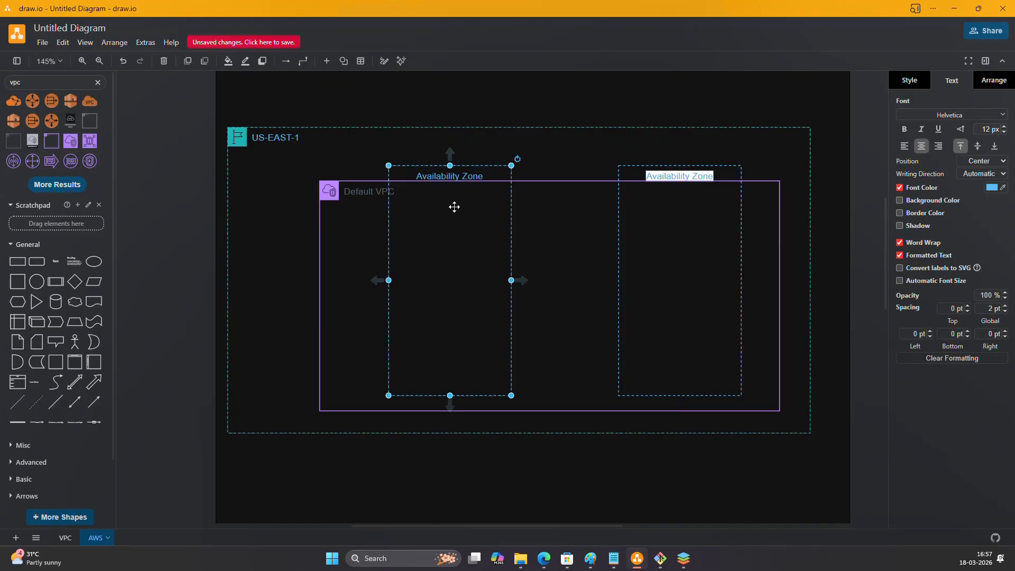
{"action": "left_click", "coordinate": [948, 11]}
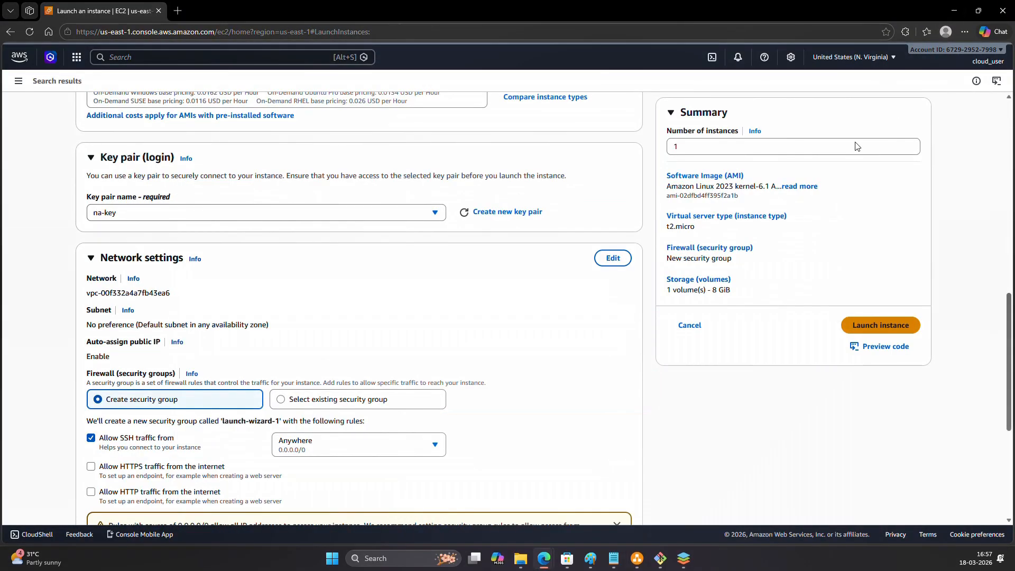
{"action": "left_click", "coordinate": [857, 59]}
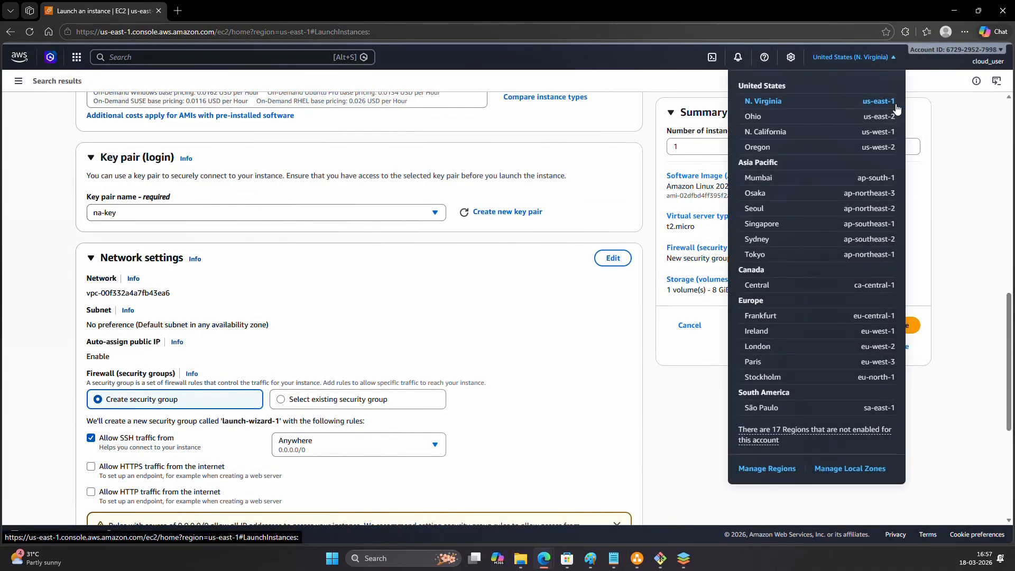
{"action": "left_click", "coordinate": [408, 330]}
Step: Edit the launch form's network settings and choose the default VPC's subnet in us-east-1a, CIDR 172.31.16.0/20
{"action": "scroll", "coordinate": [408, 317], "scroll_direction": "down", "scroll_amount": 2}
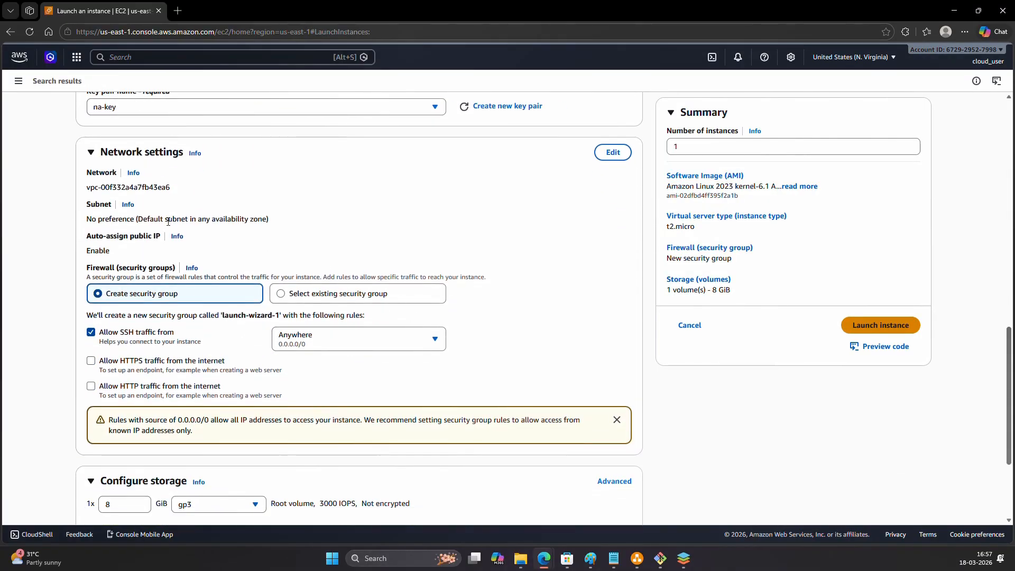
{"action": "left_click", "coordinate": [615, 155]}
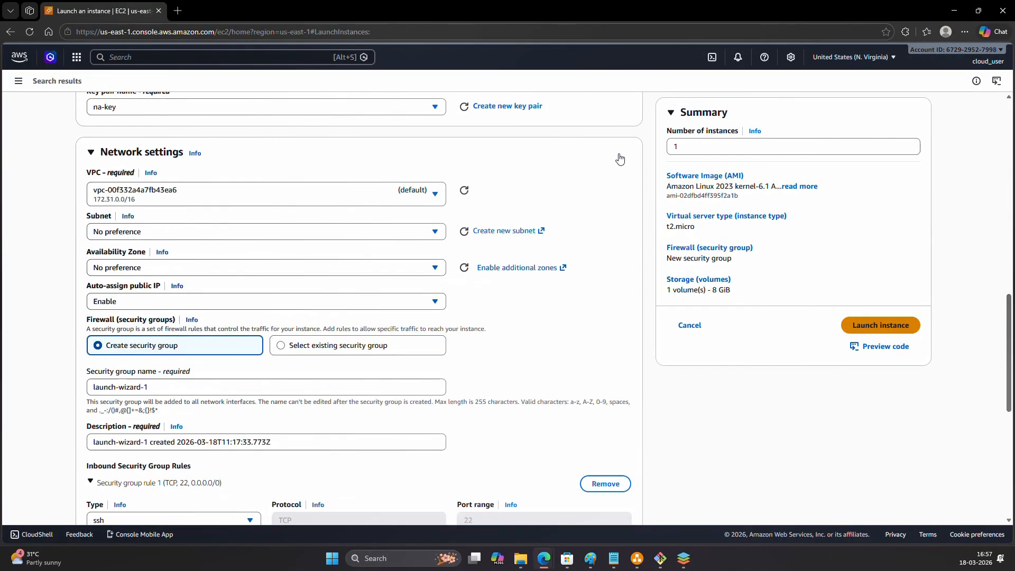
{"action": "left_click", "coordinate": [111, 229]}
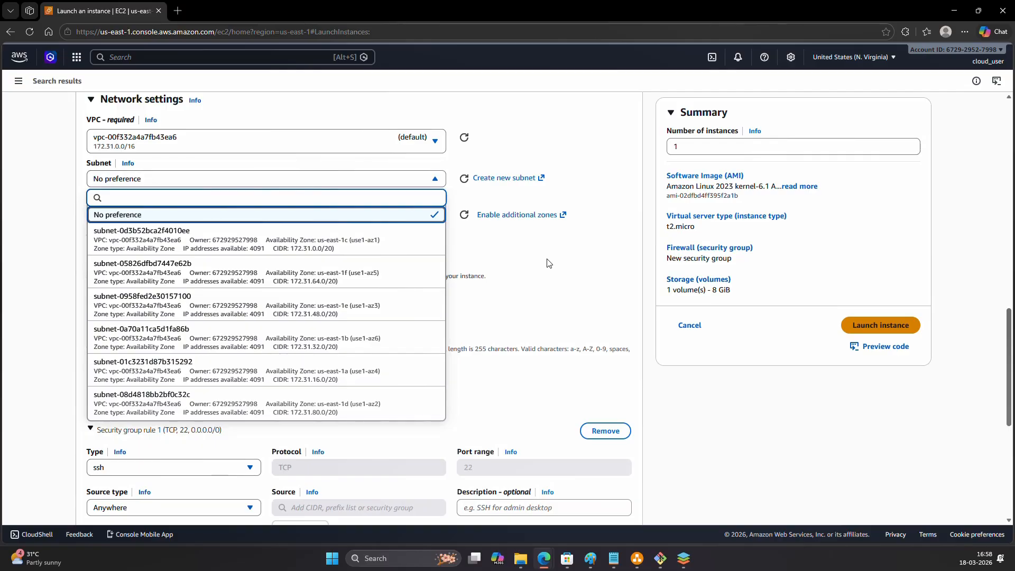
{"action": "left_click", "coordinate": [340, 374]}
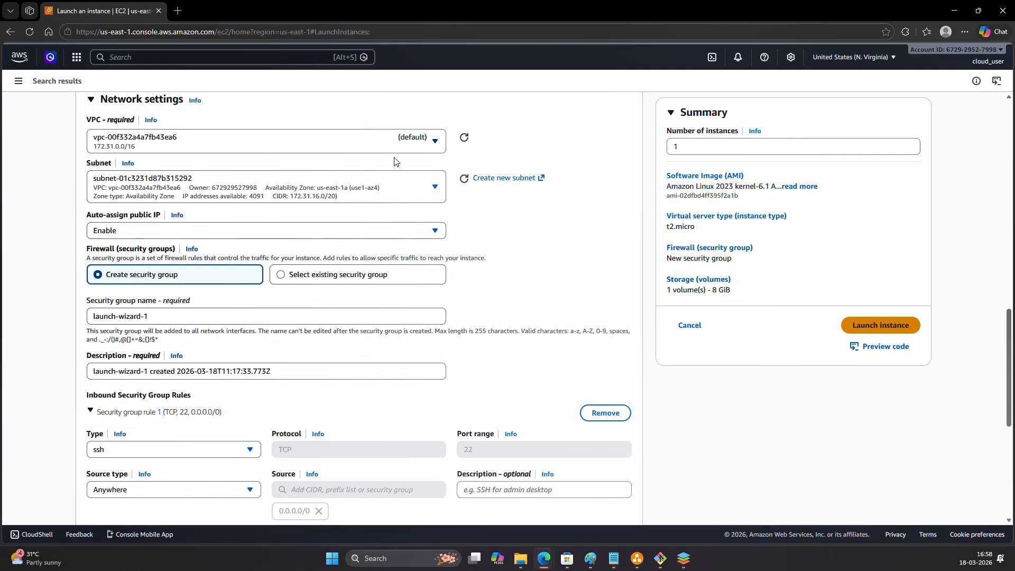
Step: Switch to draw.io and relabel the first Availability Zone box as Us-East-1A
{"action": "left_click", "coordinate": [637, 558]}
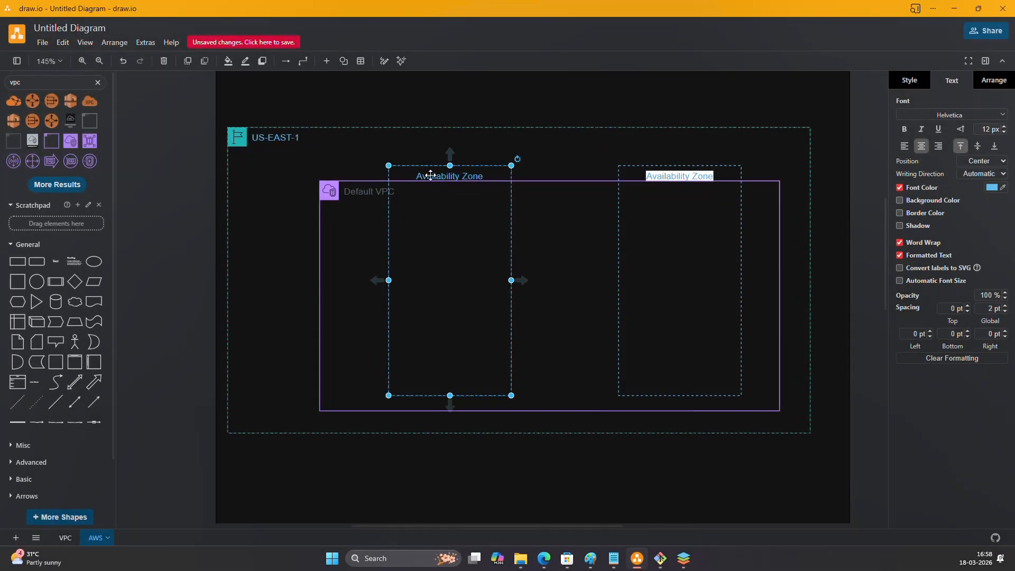
{"action": "left_click", "coordinate": [429, 177]}
{"action": "double_click", "coordinate": [429, 176]}
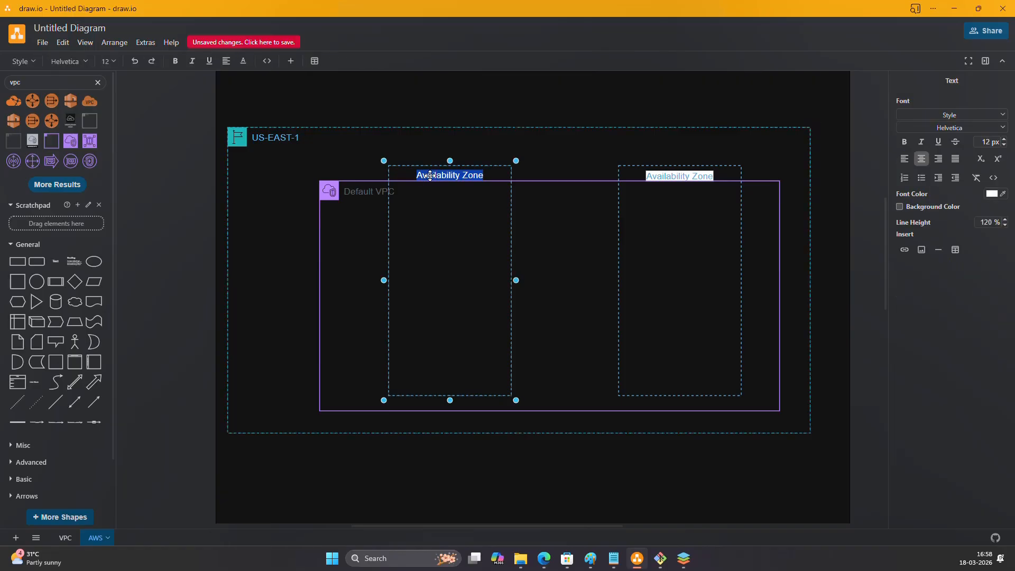
{"action": "type", "text": "Us-"}
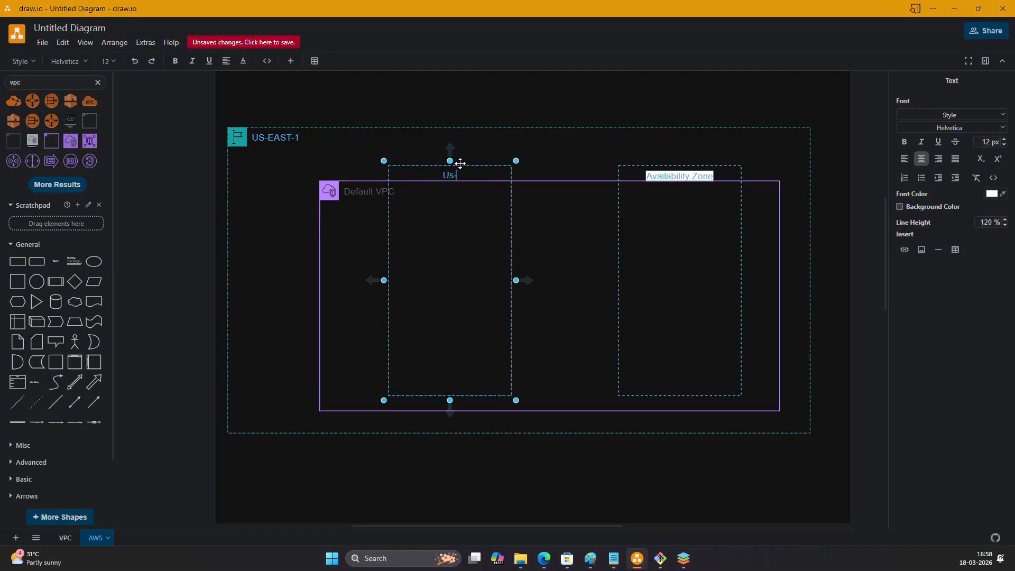
{"action": "type", "text": "east-1A"}
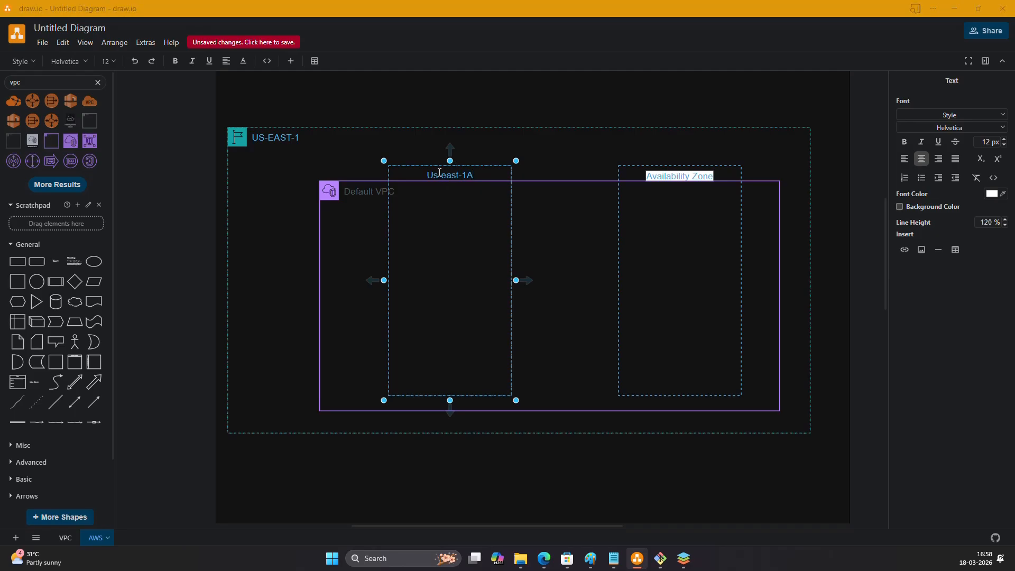
{"action": "key", "text": "BackSpace"}
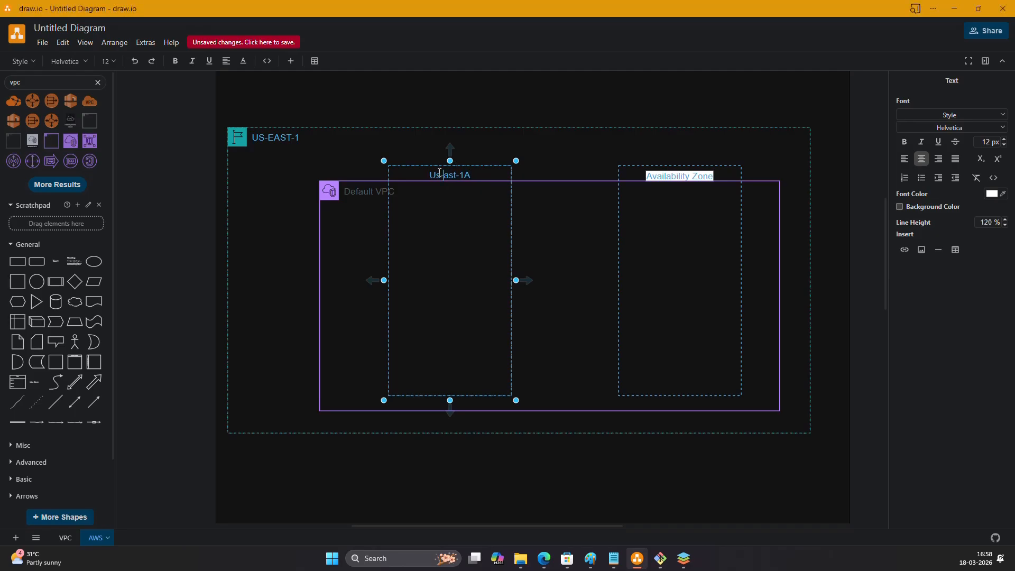
{"action": "type", "text": "E"}
{"action": "left_click", "coordinate": [460, 291]}
Step: Search the shapes for ec2 and place the orange icon with four inward arrows inside the Us-East-1A zone
{"action": "left_click", "coordinate": [49, 81]}
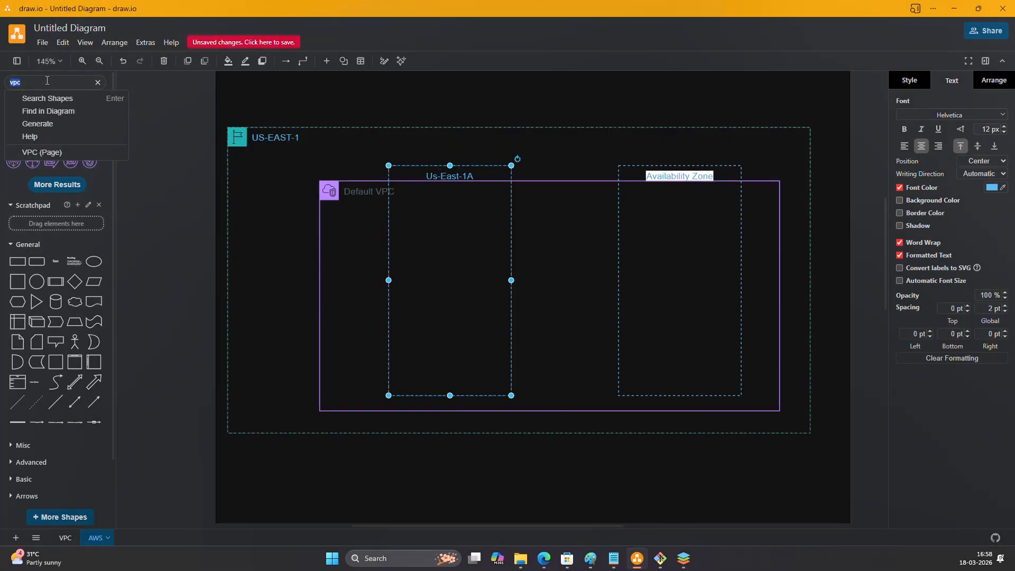
{"action": "type", "text": "ec2"}
{"action": "key", "text": "Return"}
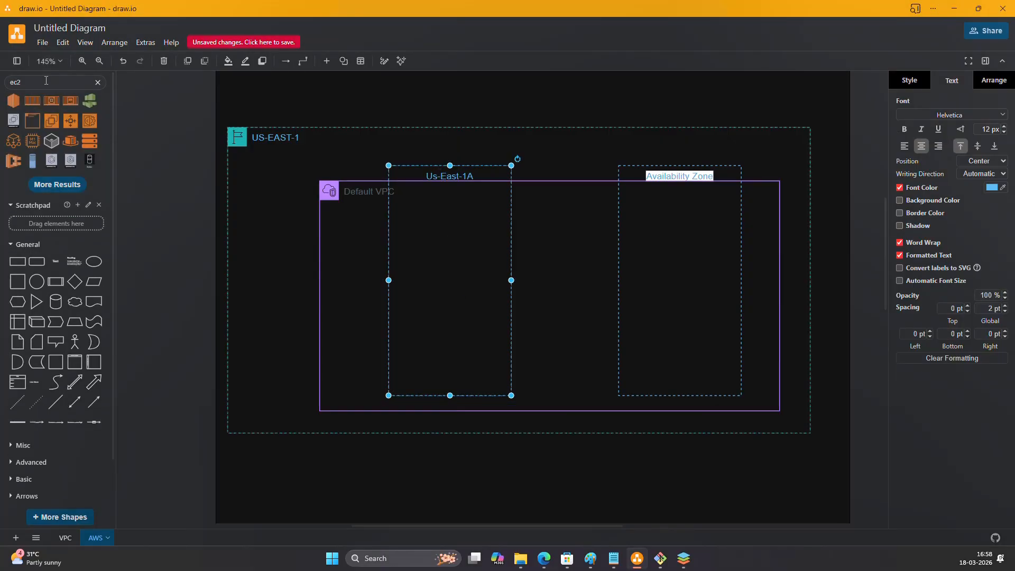
{"action": "left_click", "coordinate": [70, 120]}
{"action": "left_click_drag", "start_coordinate": [500, 297], "coordinate": [437, 260]}
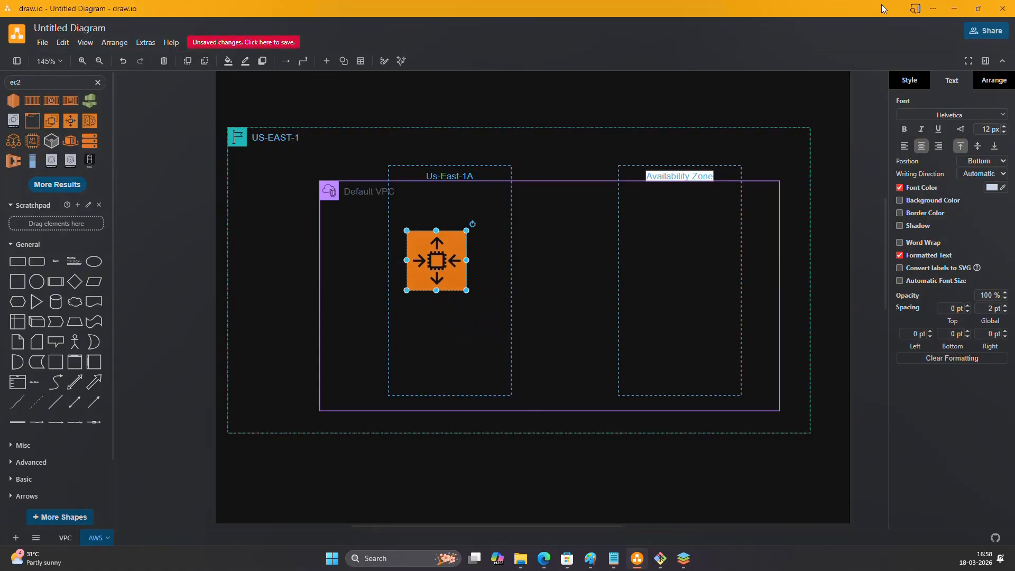
Step: Copy the instance name mydemoec2 from the AWS launch form and return to draw.io
{"action": "left_click", "coordinate": [952, 8]}
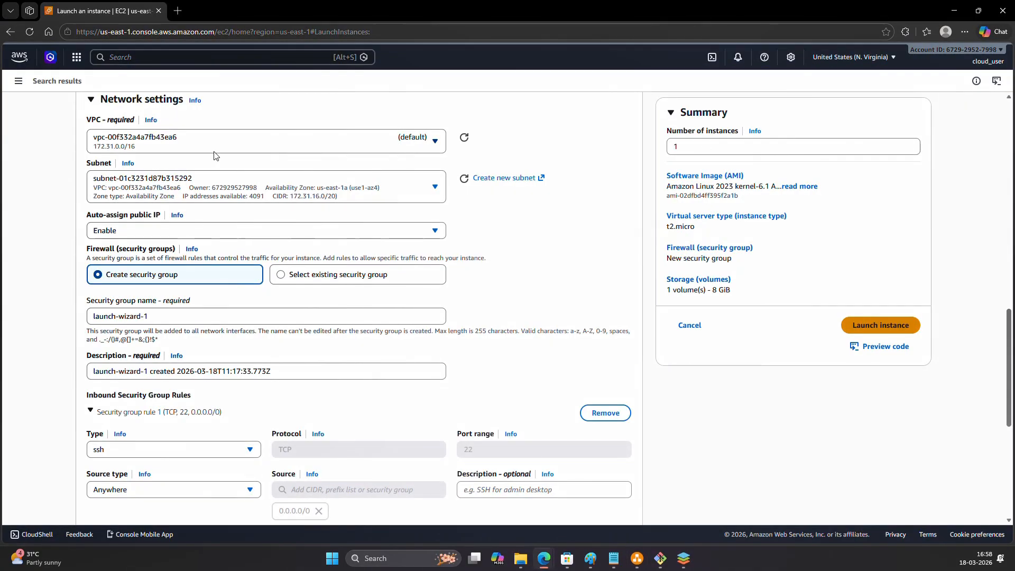
{"action": "scroll", "coordinate": [211, 153], "scroll_direction": "up", "scroll_amount": 10}
{"action": "scroll", "coordinate": [196, 146], "scroll_direction": "up", "scroll_amount": 3}
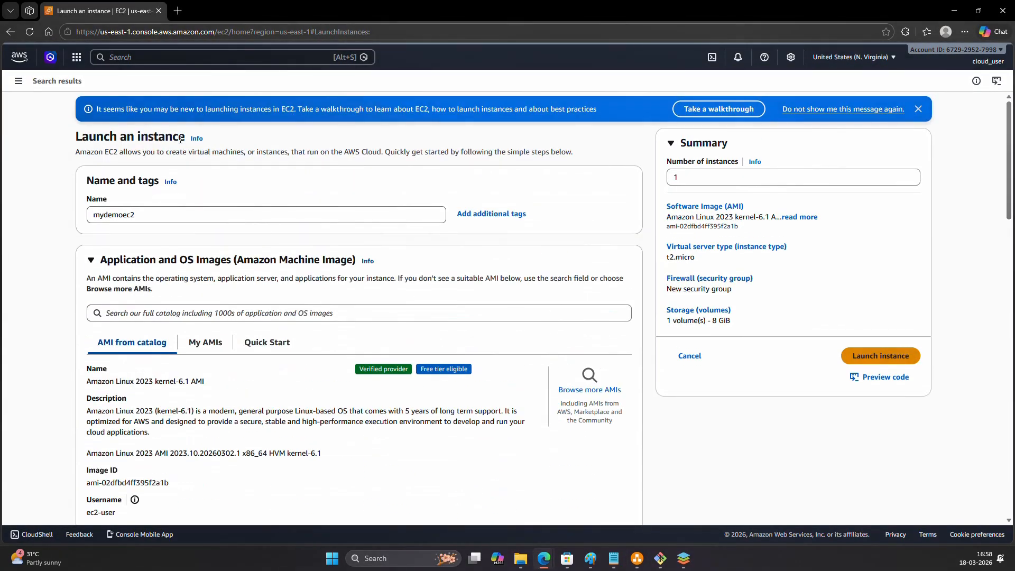
{"action": "double_click", "coordinate": [112, 211]}
{"action": "key", "text": "ctrl+c"}
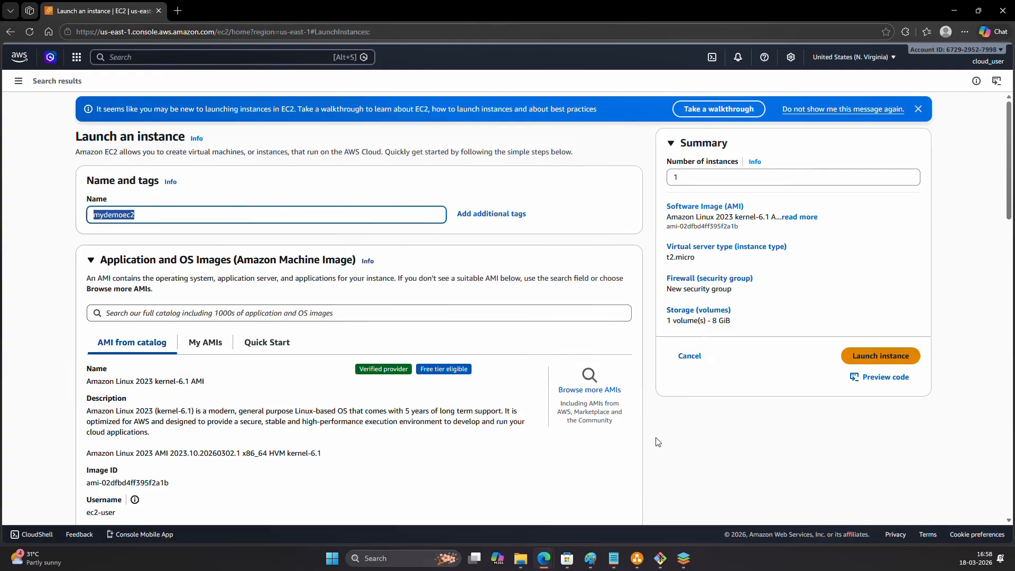
{"action": "left_click", "coordinate": [650, 563]}
Step: Try to paste the name mydemoec2 as a caption below the EC2 icon
{"action": "left_click", "coordinate": [438, 322]}
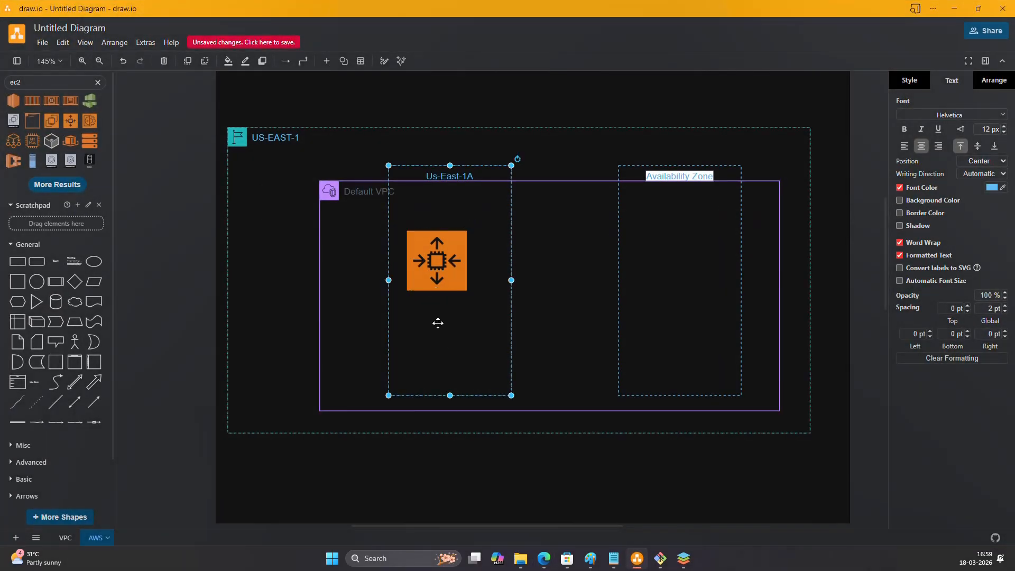
{"action": "double_click", "coordinate": [438, 323]}
{"action": "key", "text": "ctrl+v"}
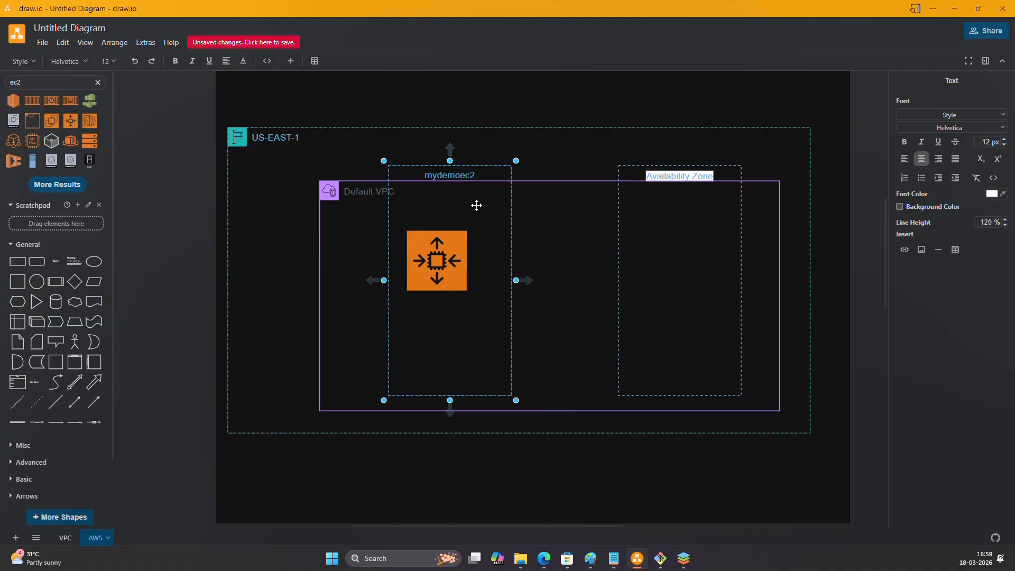
Step: Add a text box directly below the EC2 icon and paste mydemoec2 into it
{"action": "double_click", "coordinate": [483, 311]}
{"action": "left_click_drag", "start_coordinate": [484, 310], "coordinate": [416, 328]}
{"action": "double_click", "coordinate": [432, 312]}
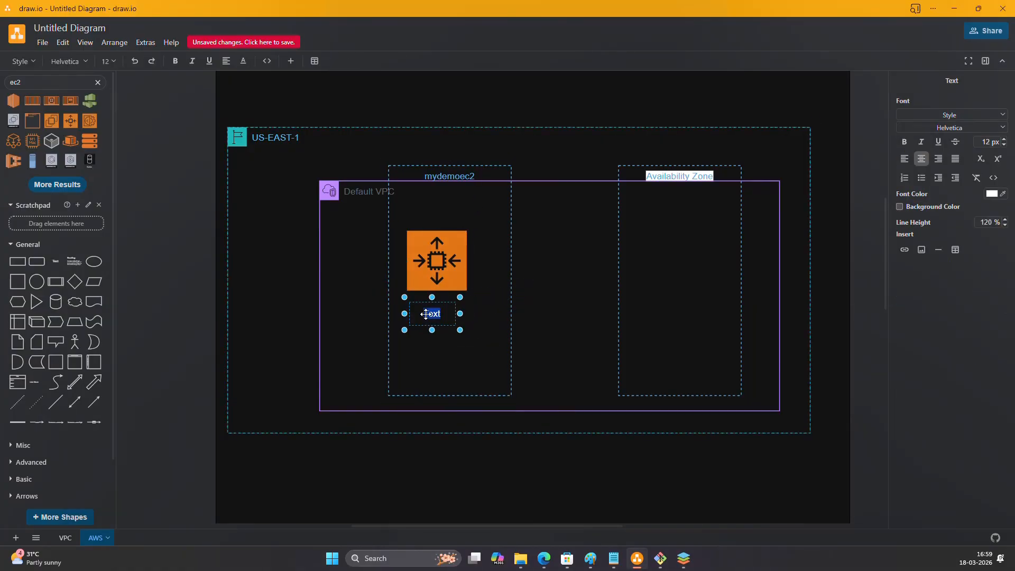
{"action": "key", "text": "ctrl+v"}
Step: Relabel the Availability Zone box around the EC2 icon as US-EAST-1A
{"action": "double_click", "coordinate": [447, 176]}
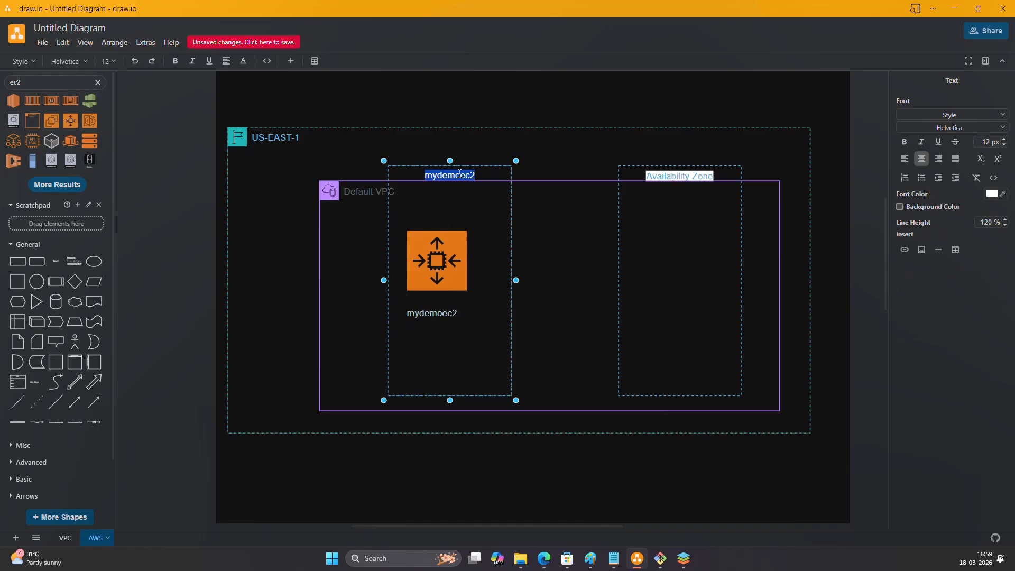
{"action": "key", "text": "BackSpace"}
{"action": "type", "text": "US-EAST-1A"}
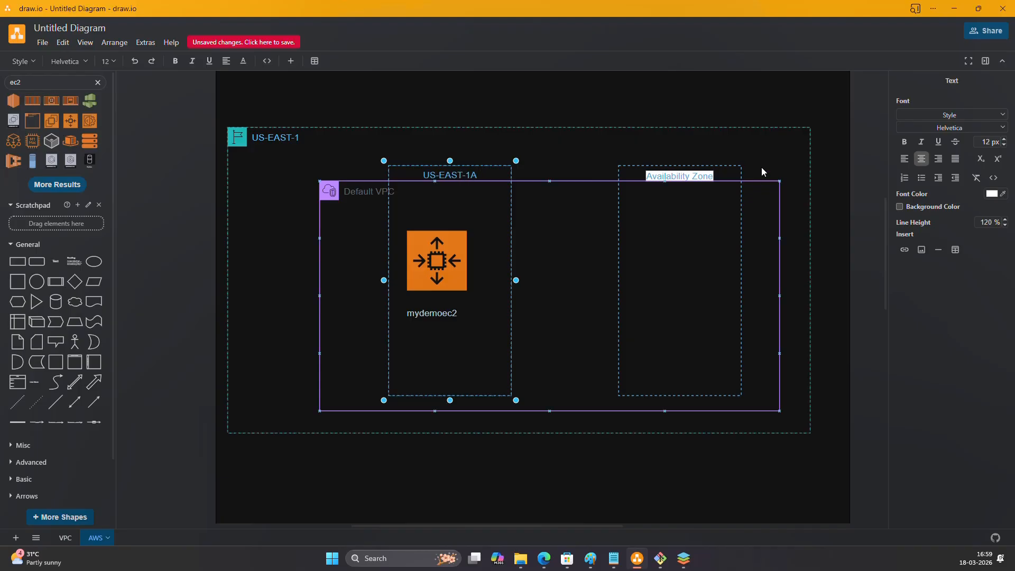
Step: Relabel the second, empty Availability Zone box as US-EAST-1B
{"action": "left_click", "coordinate": [678, 179]}
{"action": "double_click", "coordinate": [679, 175]}
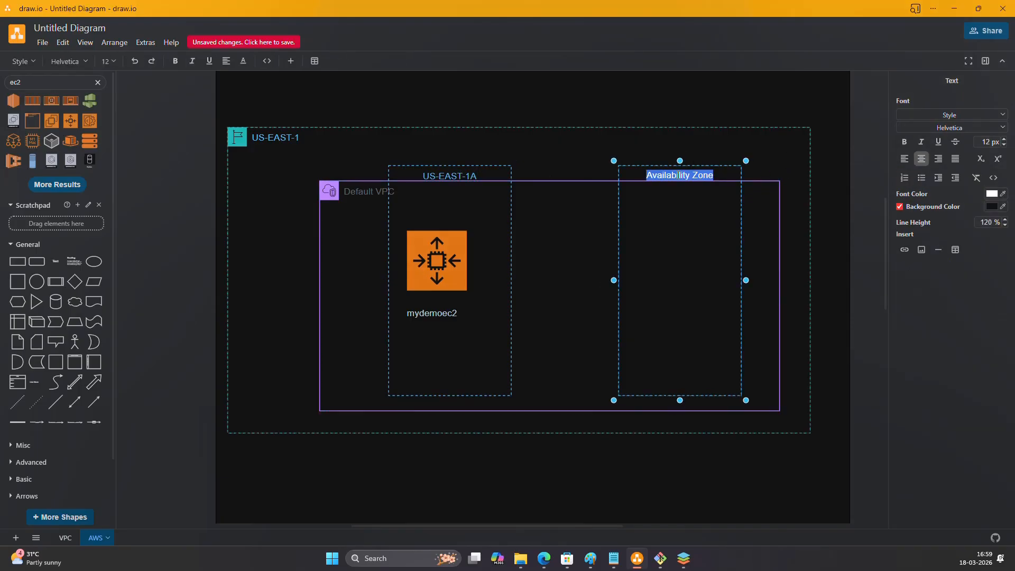
{"action": "key", "text": "BackSpace"}
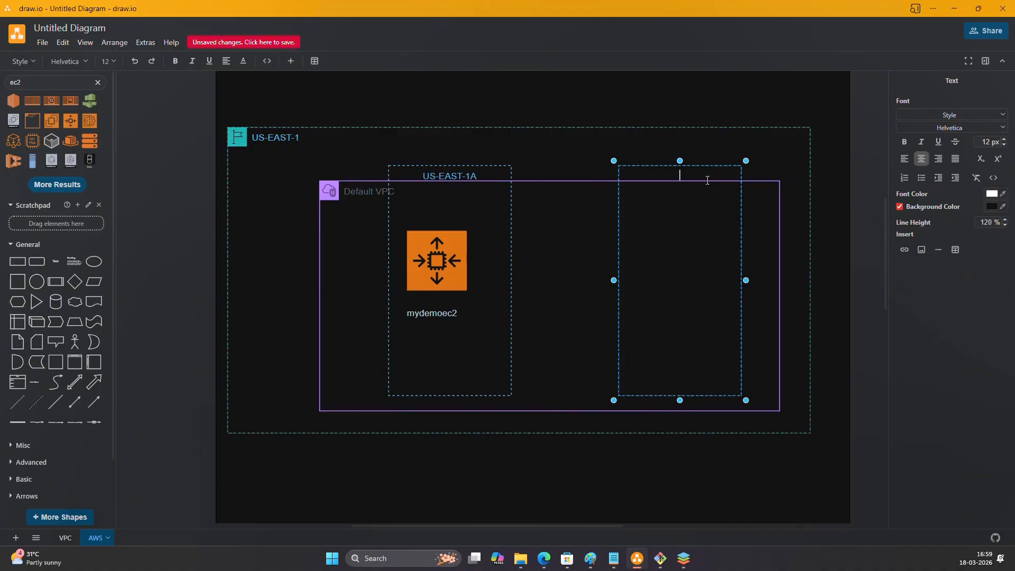
{"action": "type", "text": "US-EAST-1B"}
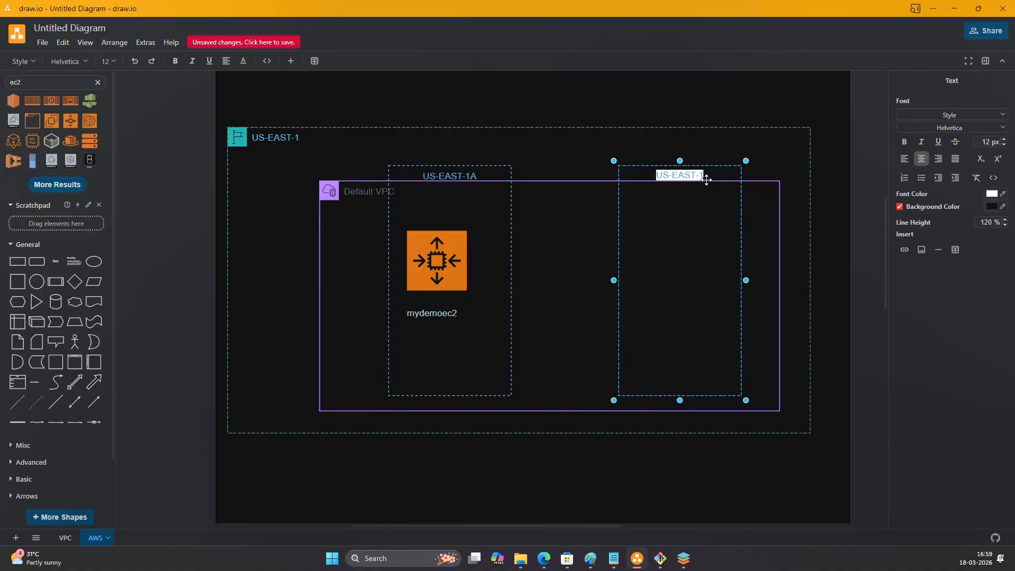
{"action": "left_click", "coordinate": [643, 143]}
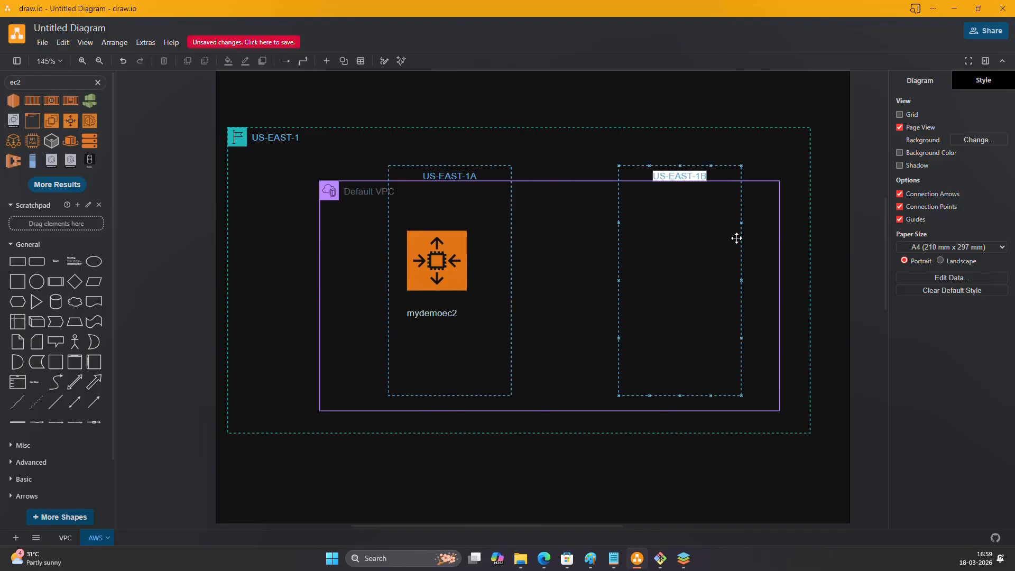
{"action": "left_click", "coordinate": [704, 238]}
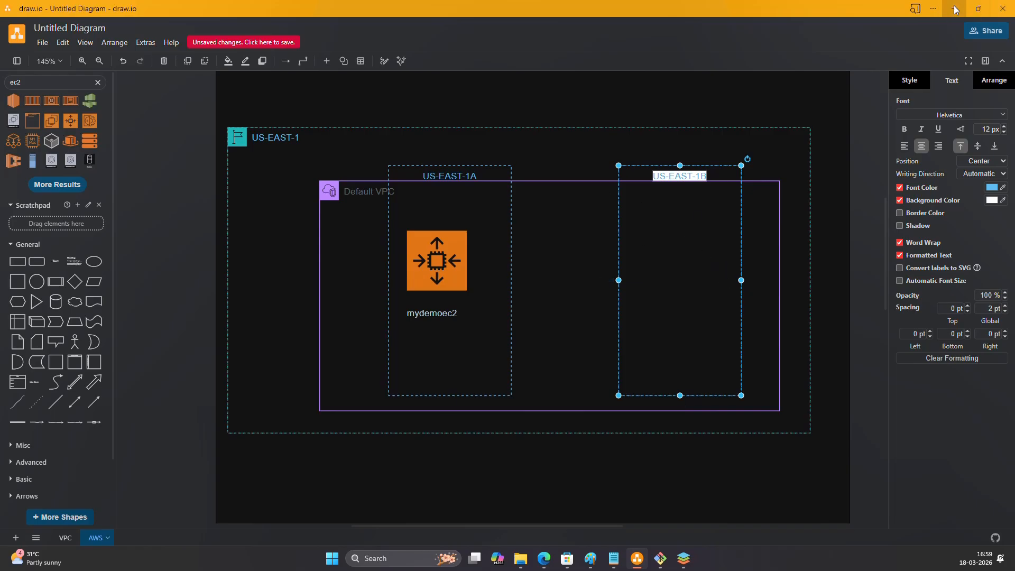
Step: Move the EC2 icon and its mydemoec2 caption slightly toward the middle of the US-EAST-1A zone
{"action": "left_click_drag", "start_coordinate": [454, 256], "coordinate": [461, 248]}
{"action": "left_click_drag", "start_coordinate": [449, 314], "coordinate": [458, 312]}
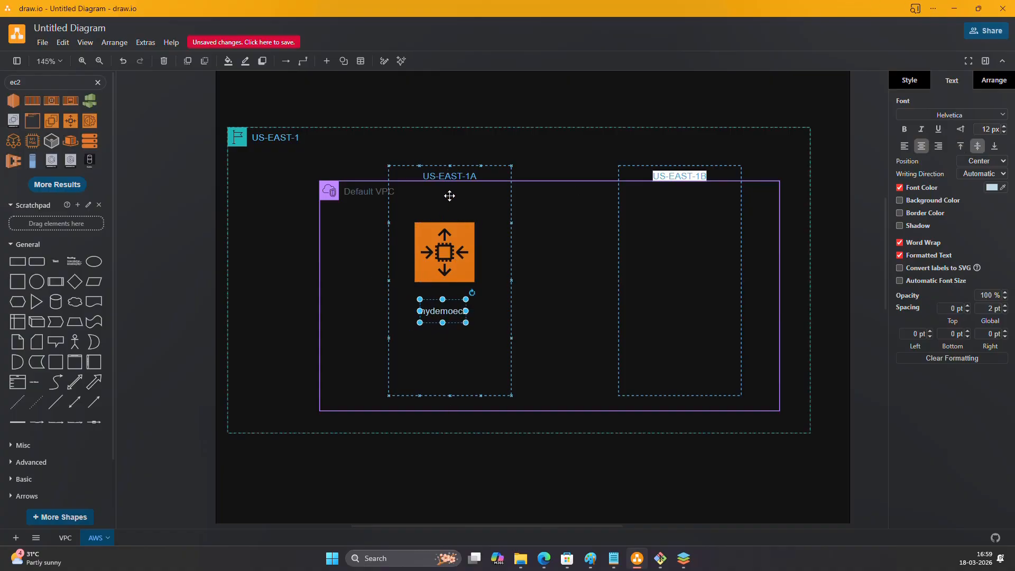
{"action": "double_click", "coordinate": [450, 176]}
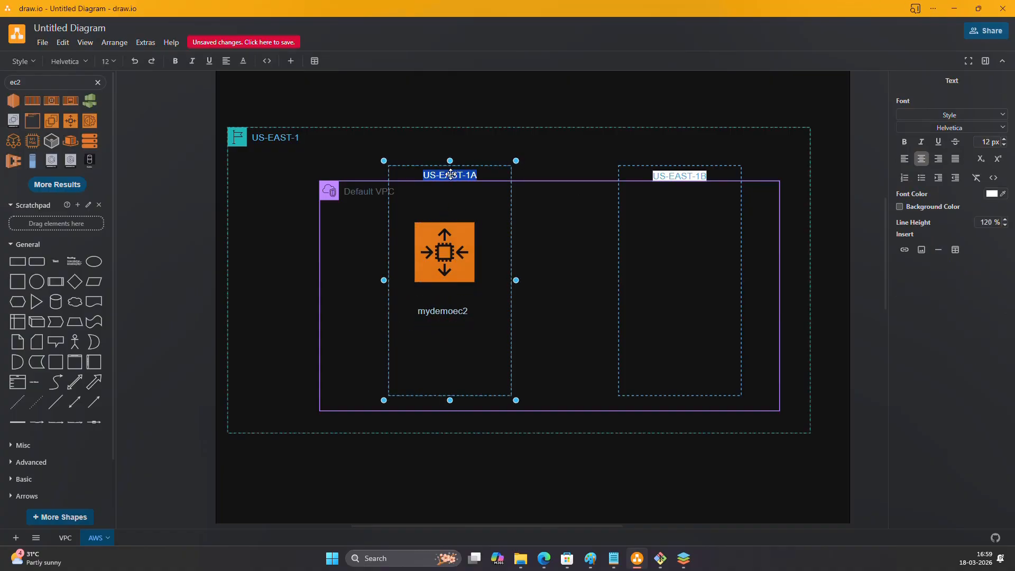
Step: Return to the AWS console and review the network settings, including the subnet, public IP assignment and security group rules
{"action": "left_click", "coordinate": [954, 9]}
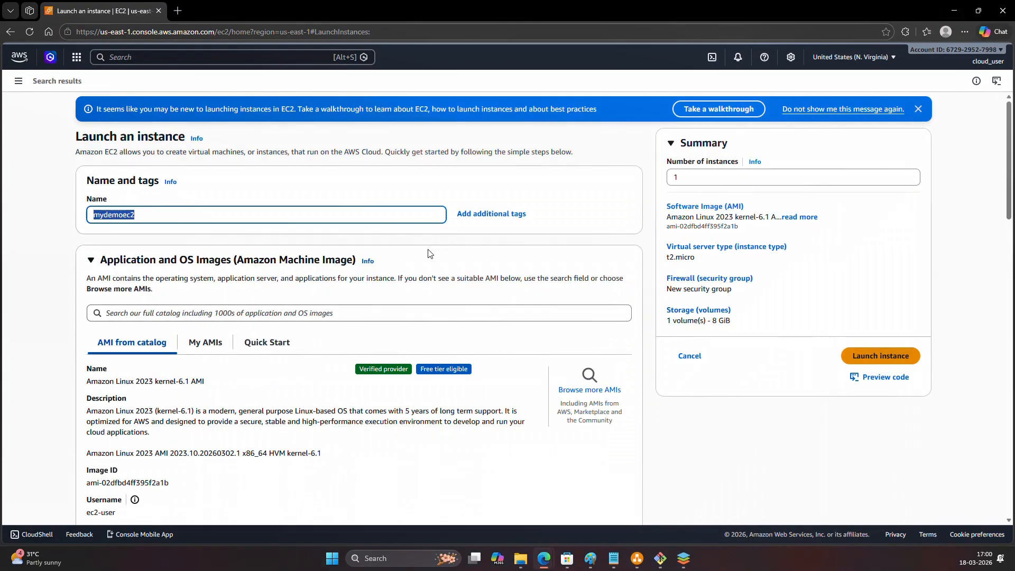
{"action": "scroll", "coordinate": [241, 359], "scroll_direction": "down", "scroll_amount": 10}
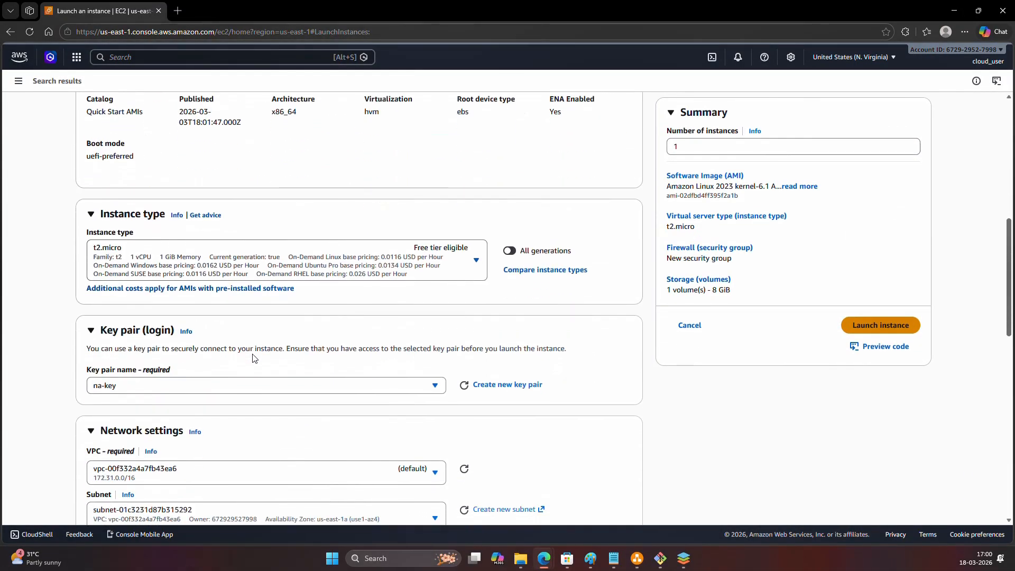
{"action": "scroll", "coordinate": [248, 315], "scroll_direction": "down", "scroll_amount": 2}
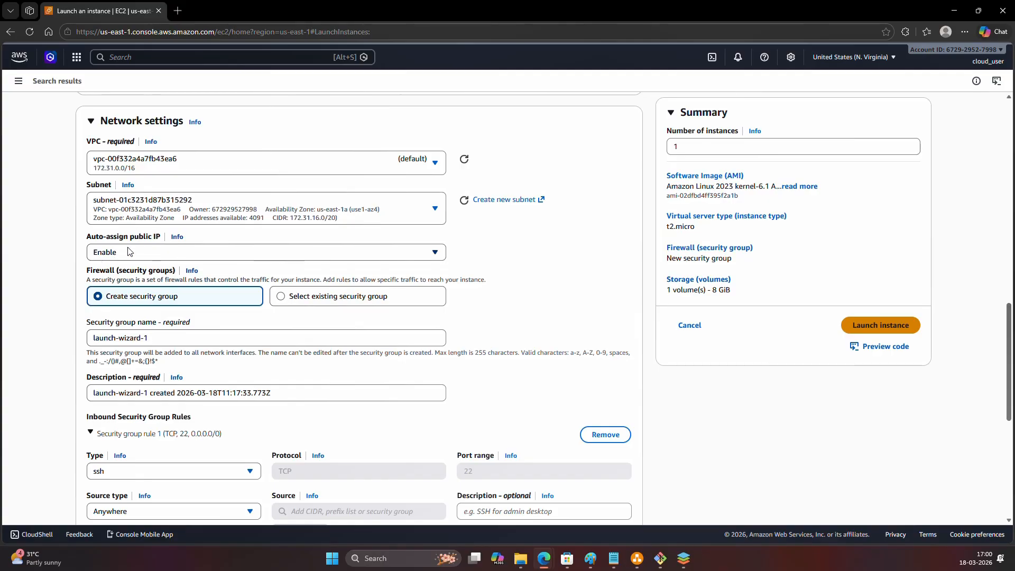
{"action": "scroll", "coordinate": [126, 255], "scroll_direction": "down", "scroll_amount": 2}
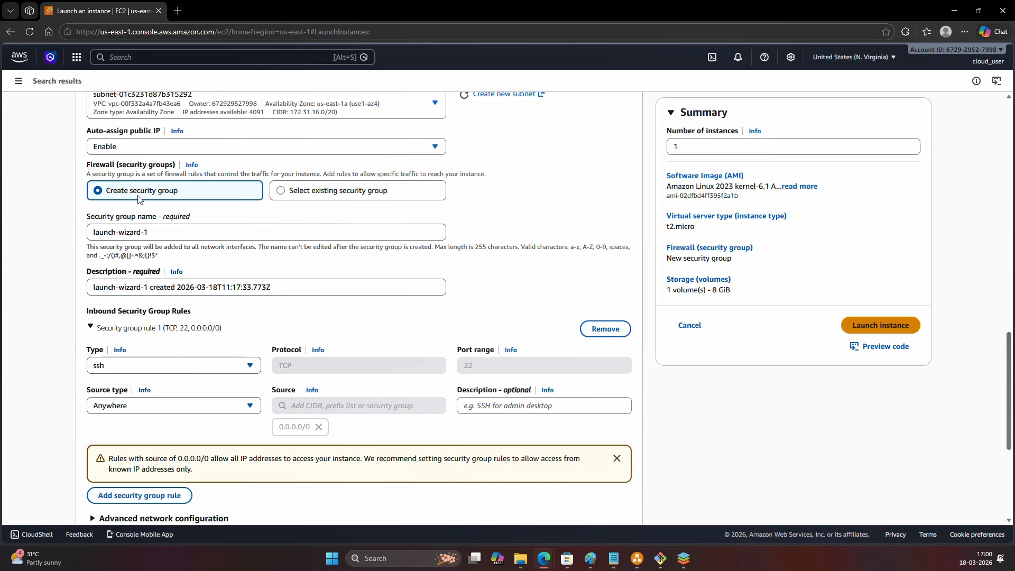
{"action": "scroll", "coordinate": [138, 199], "scroll_direction": "up", "scroll_amount": 4}
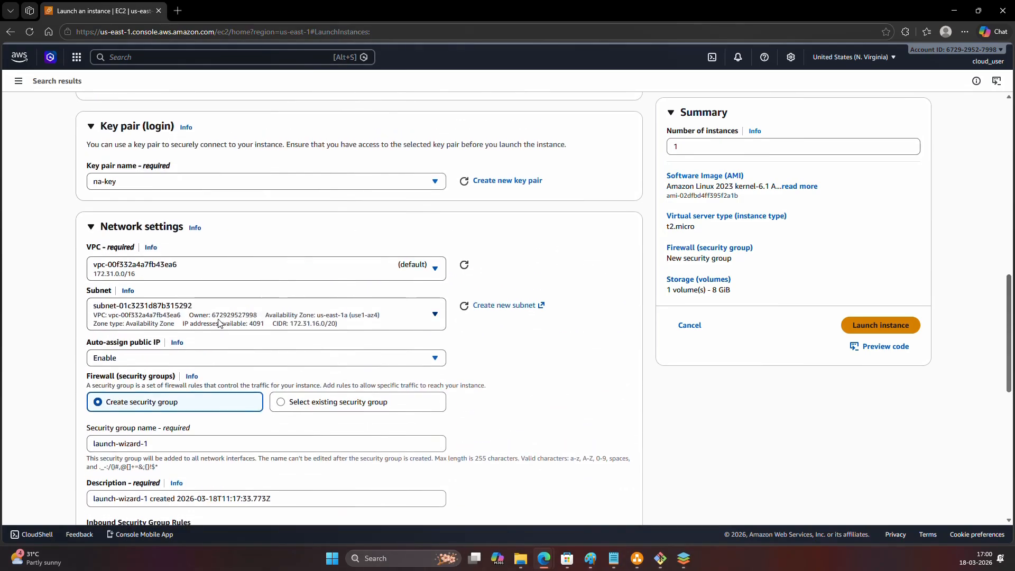
Step: Examine the available VPC and subnet choices in the network settings without changing the selection
{"action": "left_click", "coordinate": [215, 312]}
{"action": "left_click", "coordinate": [540, 262]}
{"action": "left_click", "coordinate": [177, 276]}
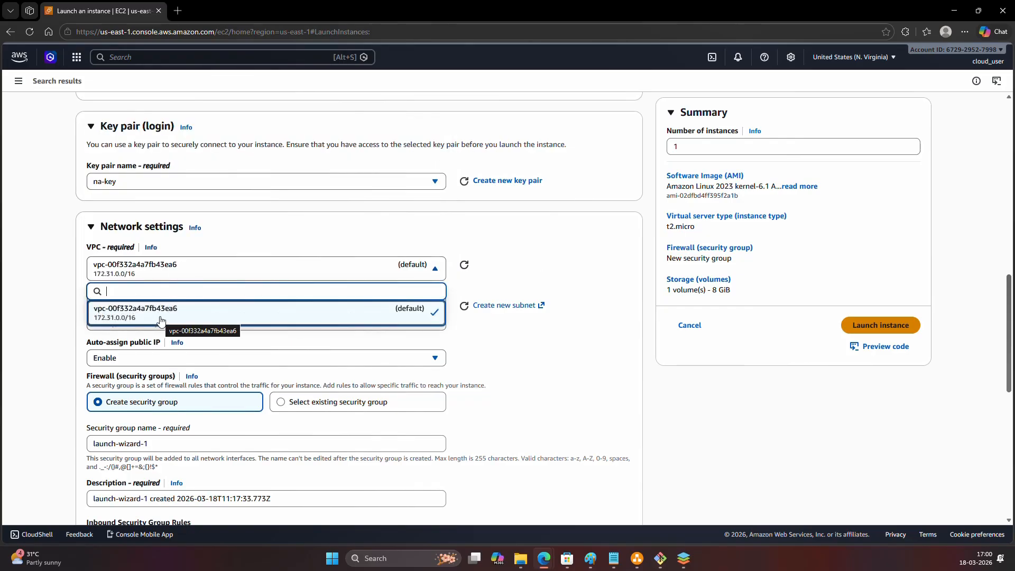
{"action": "left_click", "coordinate": [593, 259]}
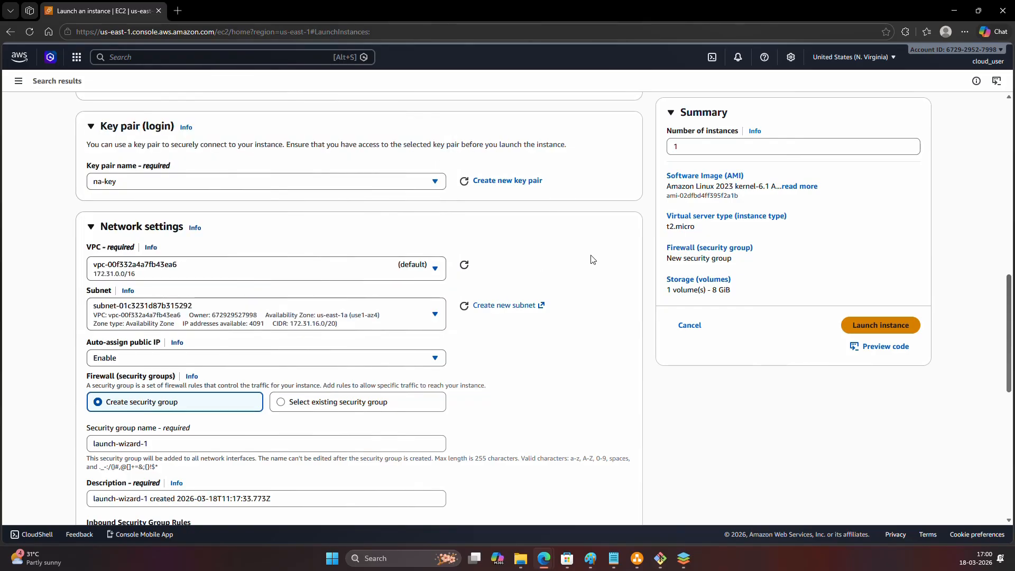
{"action": "left_click", "coordinate": [225, 317]}
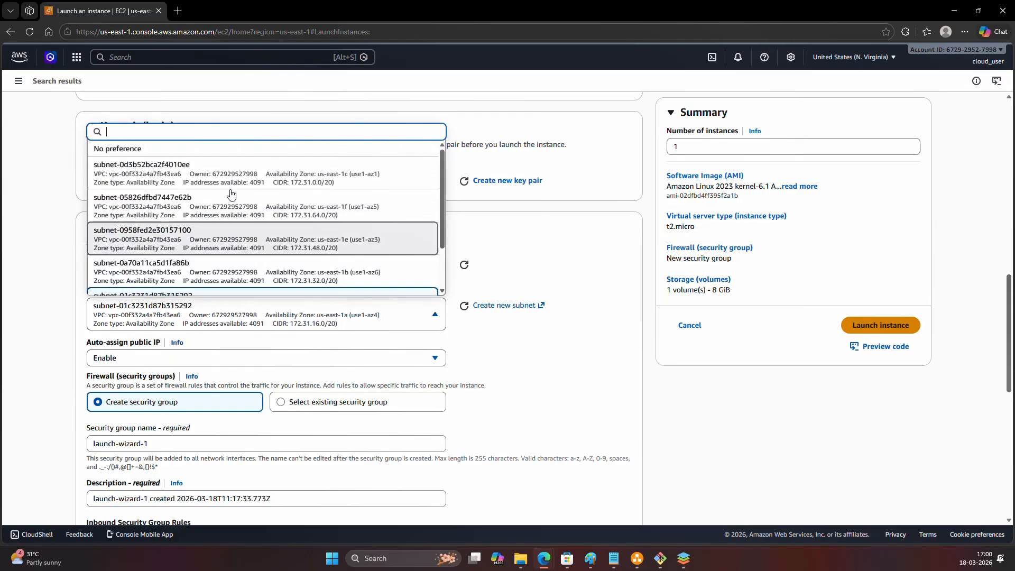
{"action": "left_click", "coordinate": [569, 284]}
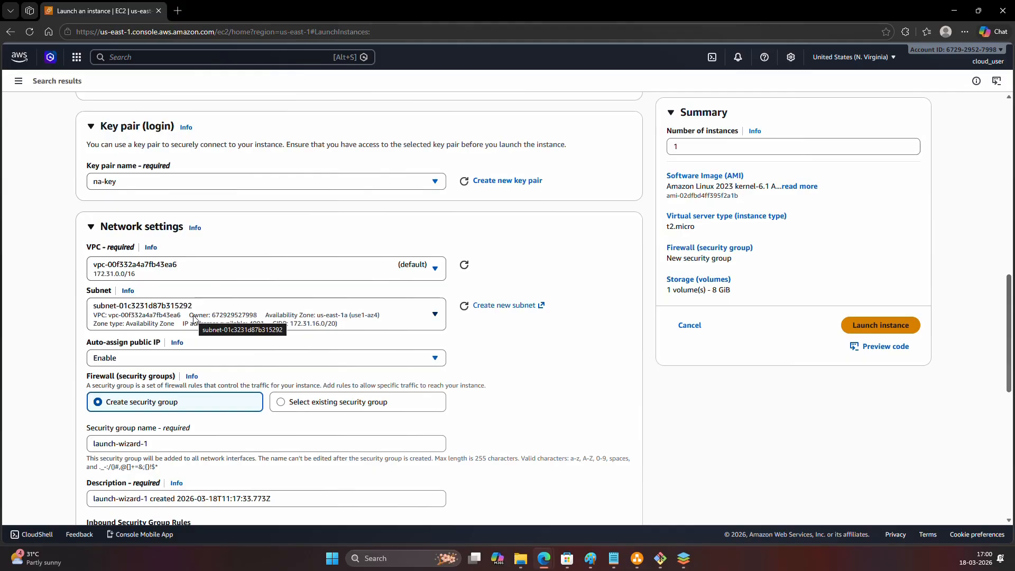
Step: Set both the name and the description of the new security group to OnlySSH
{"action": "scroll", "coordinate": [194, 328], "scroll_direction": "down", "scroll_amount": 2}
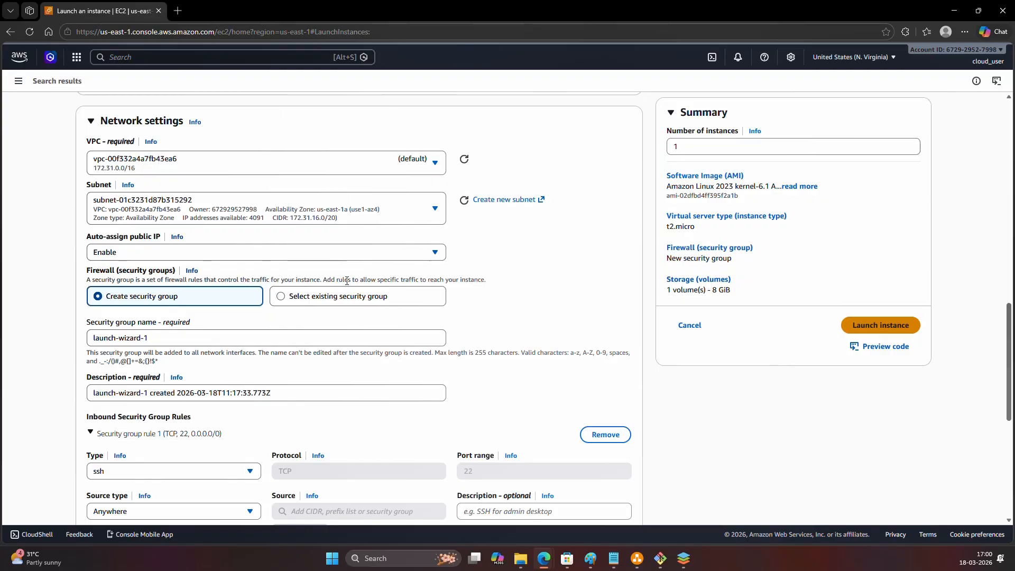
{"action": "scroll", "coordinate": [362, 293], "scroll_direction": "down", "scroll_amount": 2}
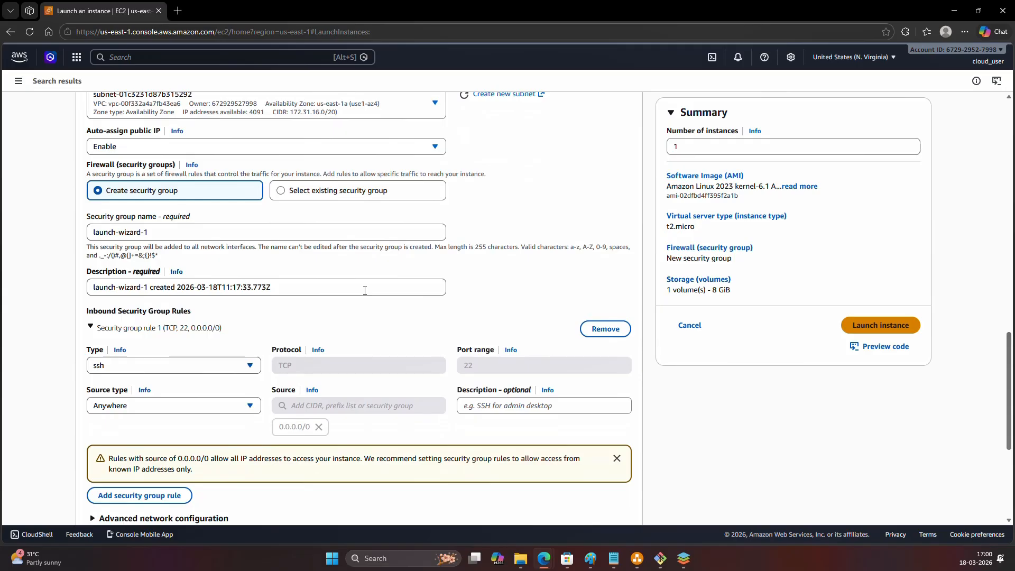
{"action": "triple_click", "coordinate": [160, 233]}
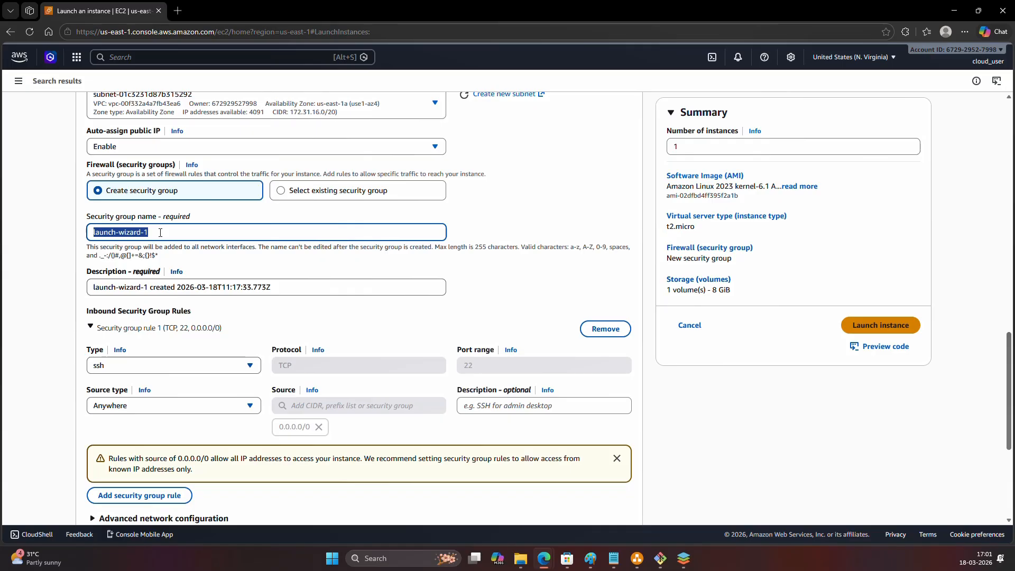
{"action": "type", "text": "Onl"}
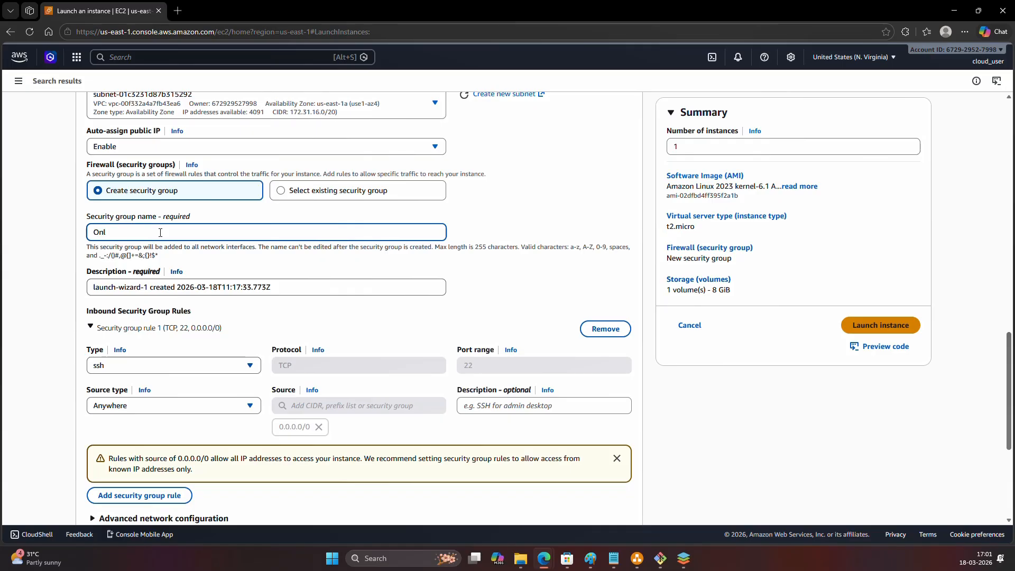
{"action": "type", "text": "ySSH"}
{"action": "left_click_drag", "start_coordinate": [160, 233], "coordinate": [69, 224]}
{"action": "key", "text": "ctrl+c"}
{"action": "left_click_drag", "start_coordinate": [275, 287], "coordinate": [75, 286]}
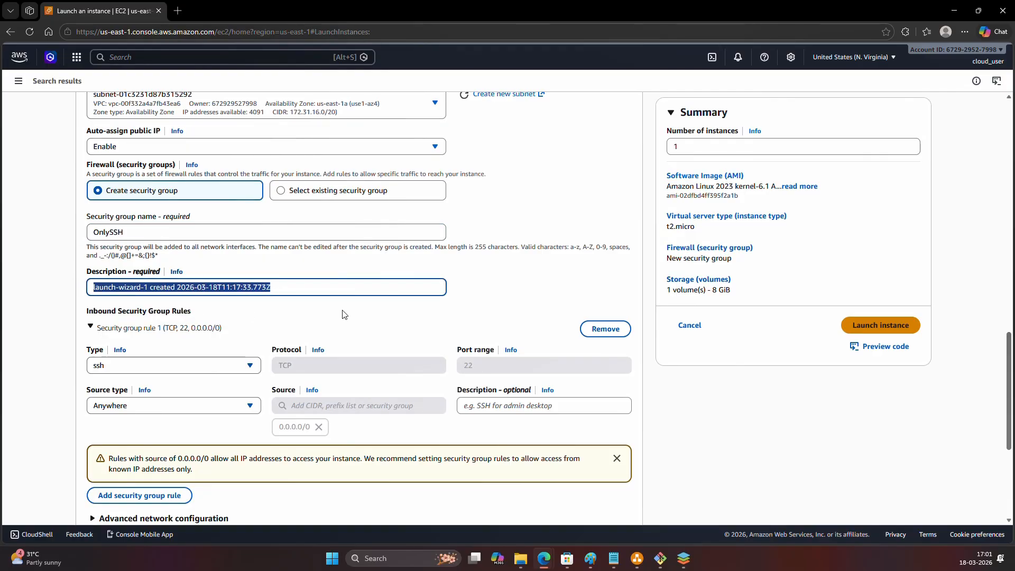
{"action": "key", "text": "ctrl+v"}
Step: Try out a second inbound security group rule of type HTTP and remove it again
{"action": "scroll", "coordinate": [349, 305], "scroll_direction": "down", "scroll_amount": 2}
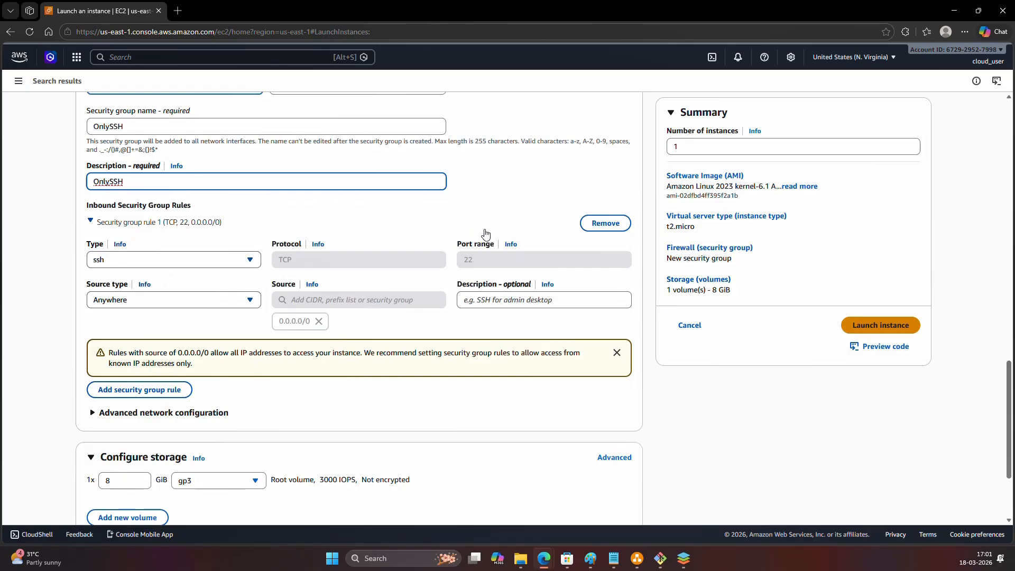
{"action": "scroll", "coordinate": [485, 234], "scroll_direction": "down", "scroll_amount": 3}
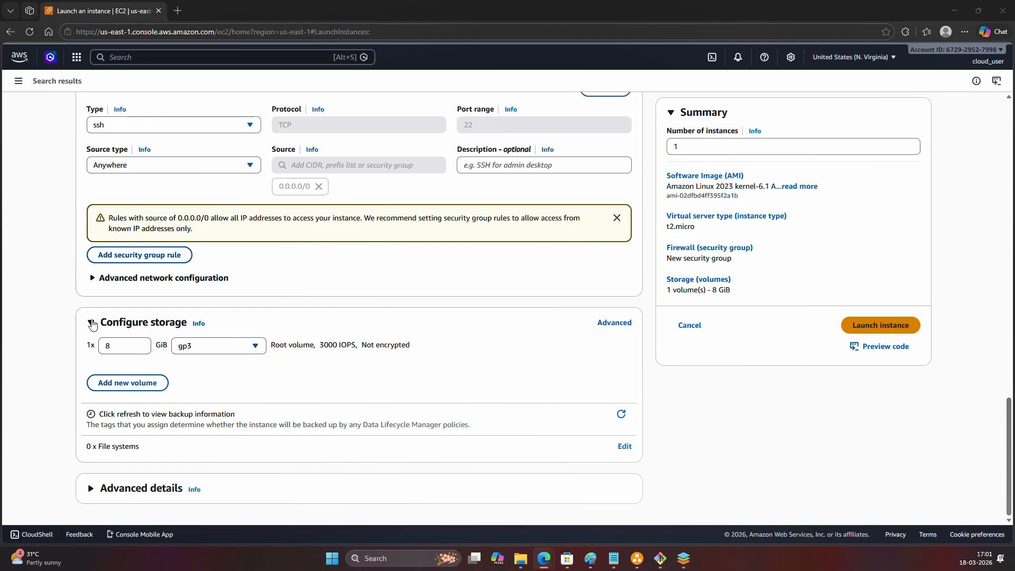
{"action": "left_click", "coordinate": [158, 256]}
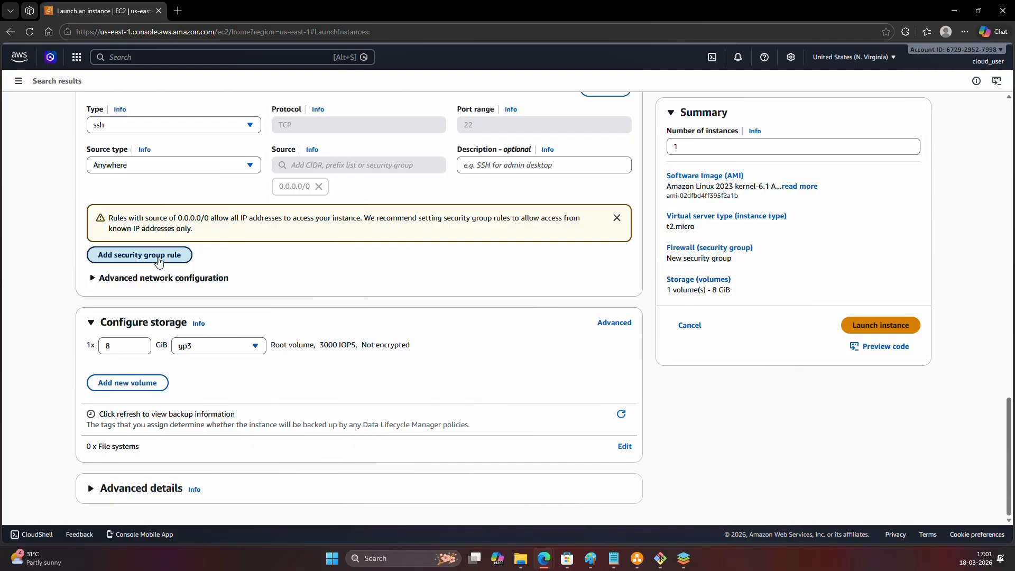
{"action": "left_click", "coordinate": [163, 258]}
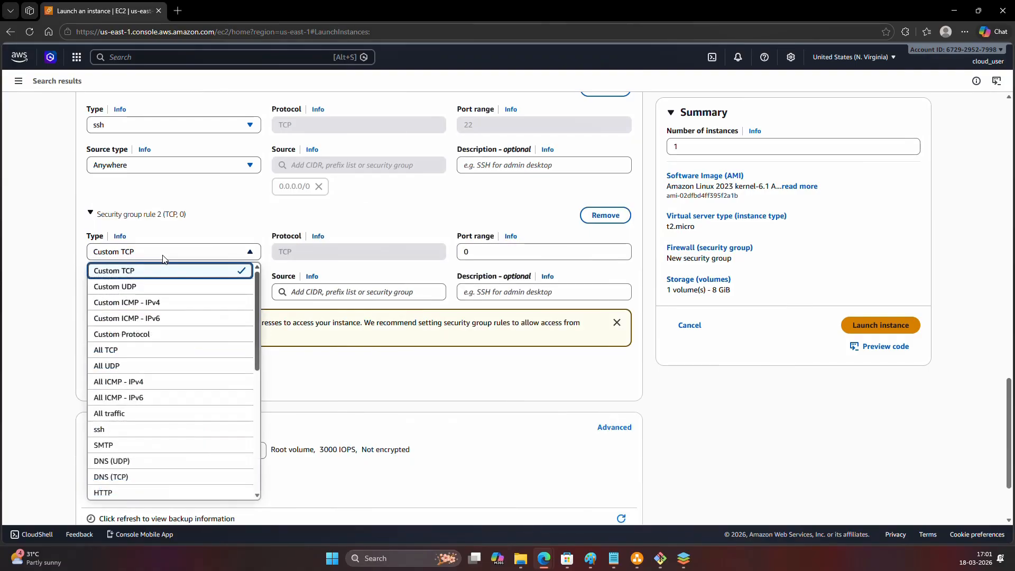
{"action": "key", "text": "h"}
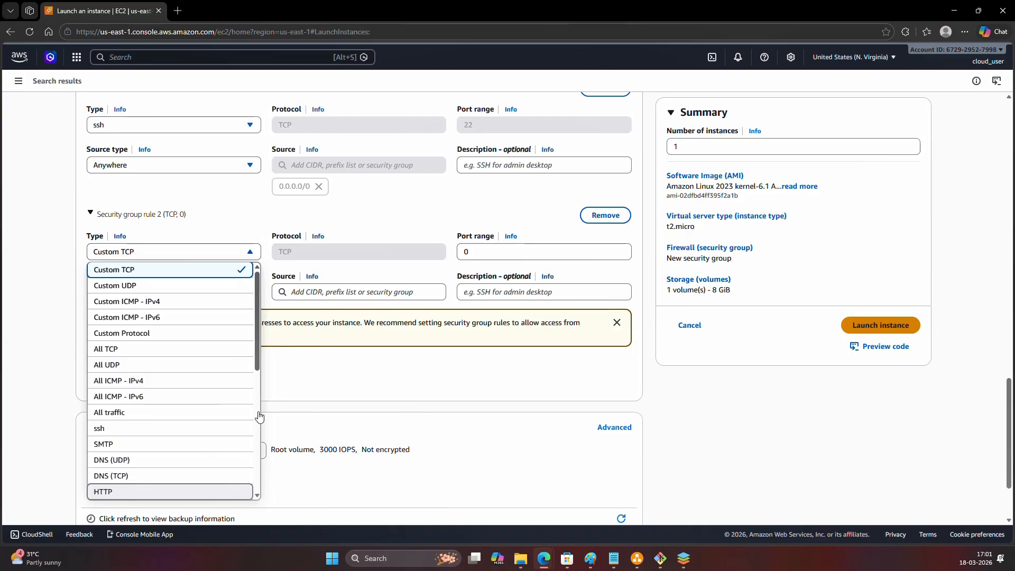
{"action": "key", "text": "Return"}
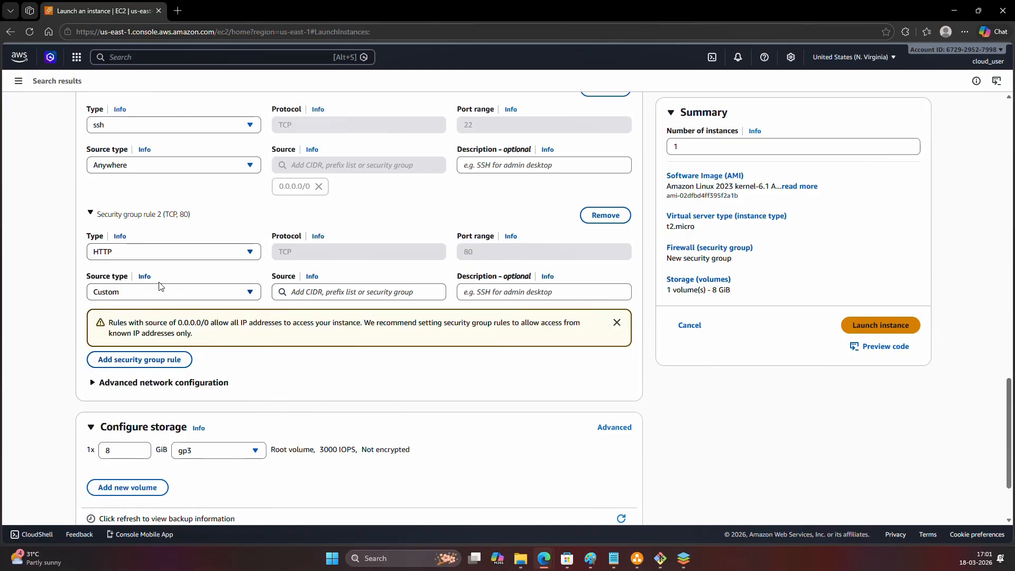
{"action": "left_click", "coordinate": [598, 225]}
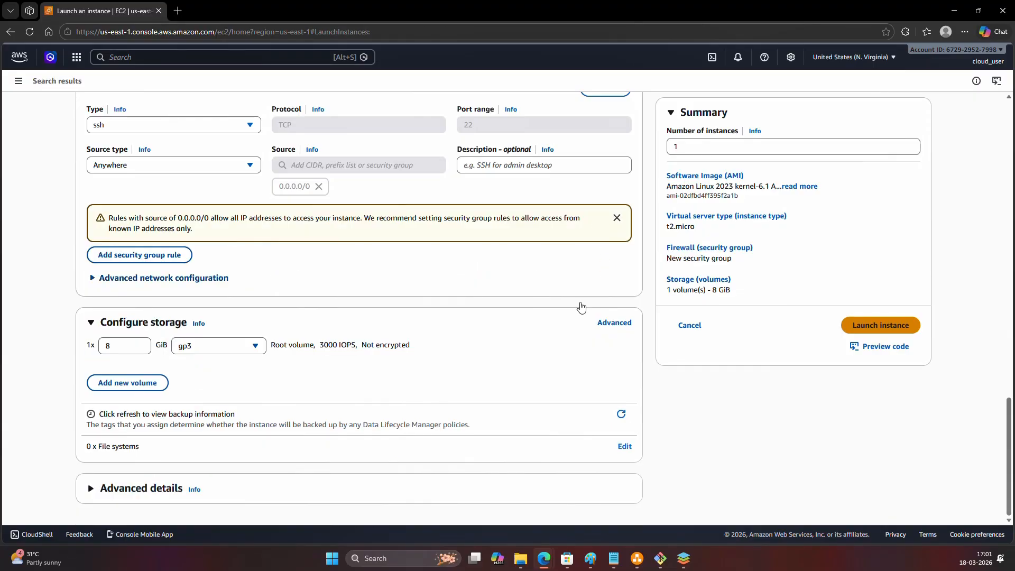
Step: Set the number of instances to 1 and launch the instance with the configured settings
{"action": "scroll", "coordinate": [346, 285], "scroll_direction": "up", "scroll_amount": 4}
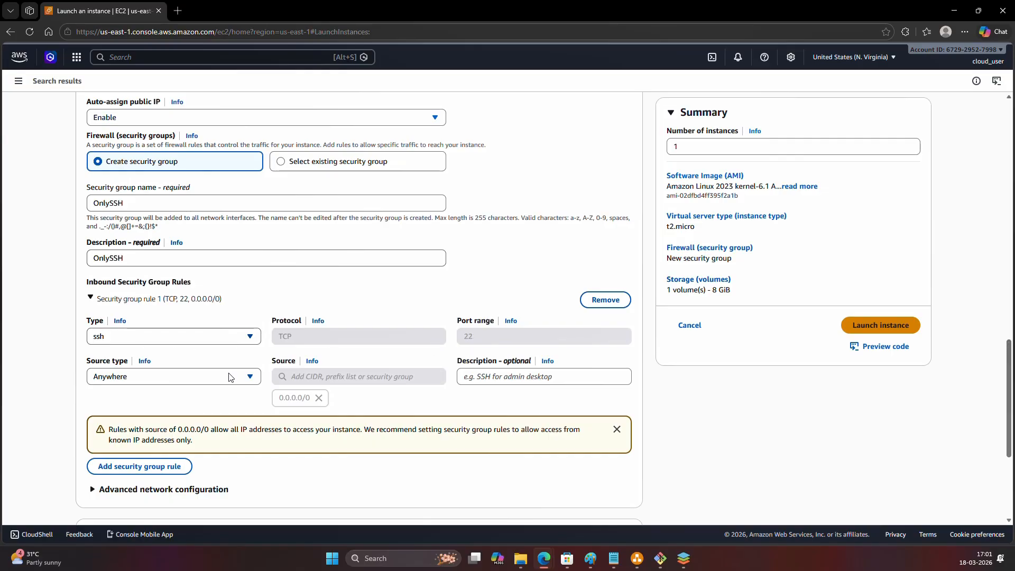
{"action": "scroll", "coordinate": [249, 385], "scroll_direction": "down", "scroll_amount": 4}
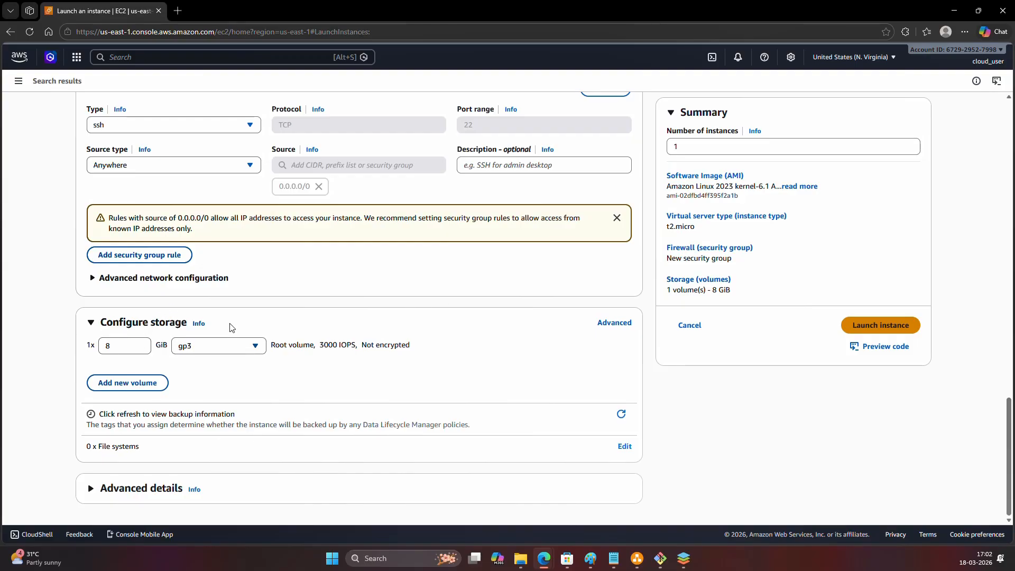
{"action": "scroll", "coordinate": [458, 345], "scroll_direction": "up", "scroll_amount": 5}
{"action": "scroll", "coordinate": [459, 345], "scroll_direction": "up", "scroll_amount": 5}
{"action": "scroll", "coordinate": [459, 345], "scroll_direction": "down", "scroll_amount": 4}
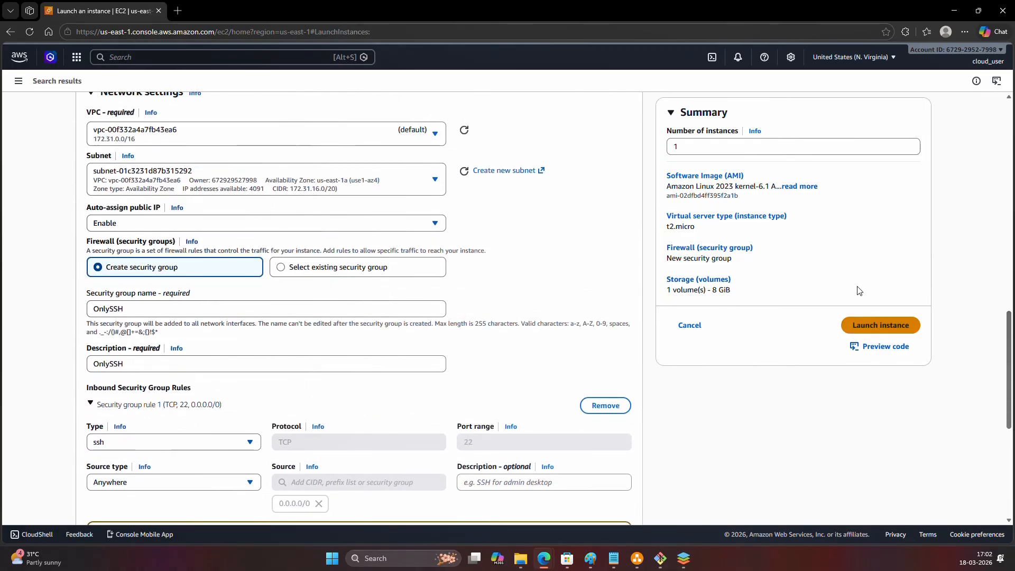
{"action": "left_click", "coordinate": [741, 142]}
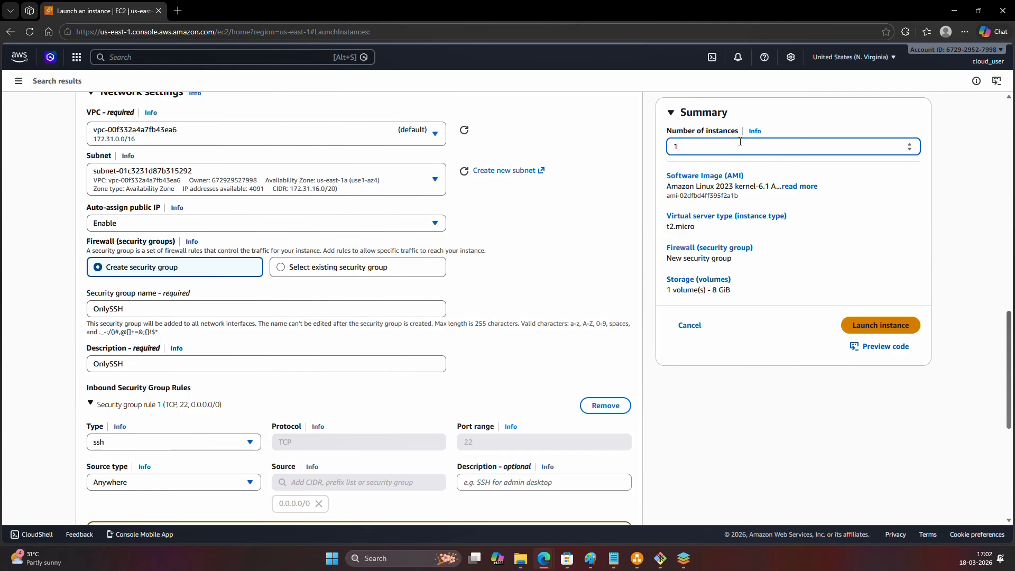
{"action": "type", "text": "2"}
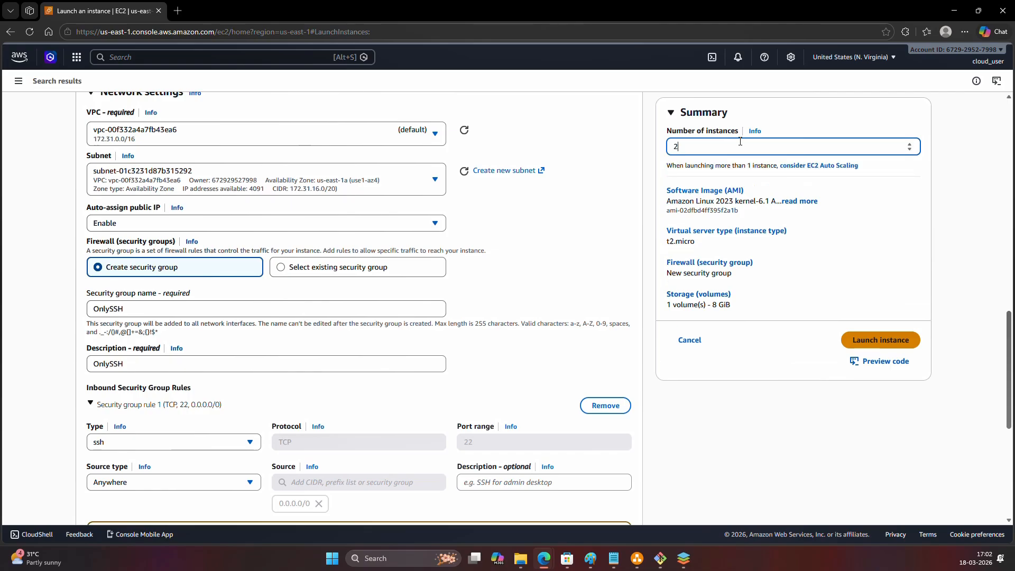
{"action": "key", "text": "BackSpace"}
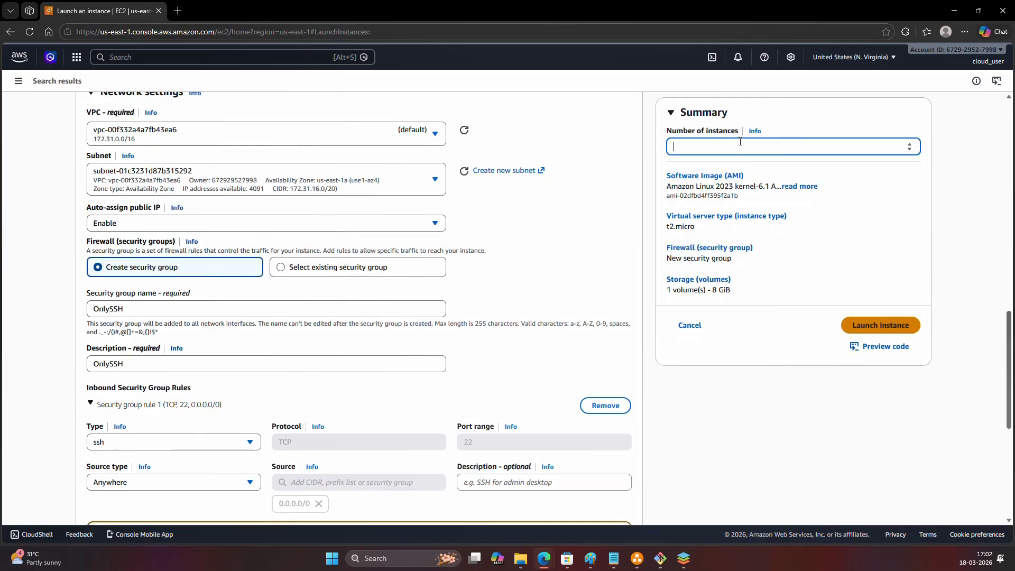
{"action": "type", "text": "1"}
{"action": "left_click", "coordinate": [879, 330]}
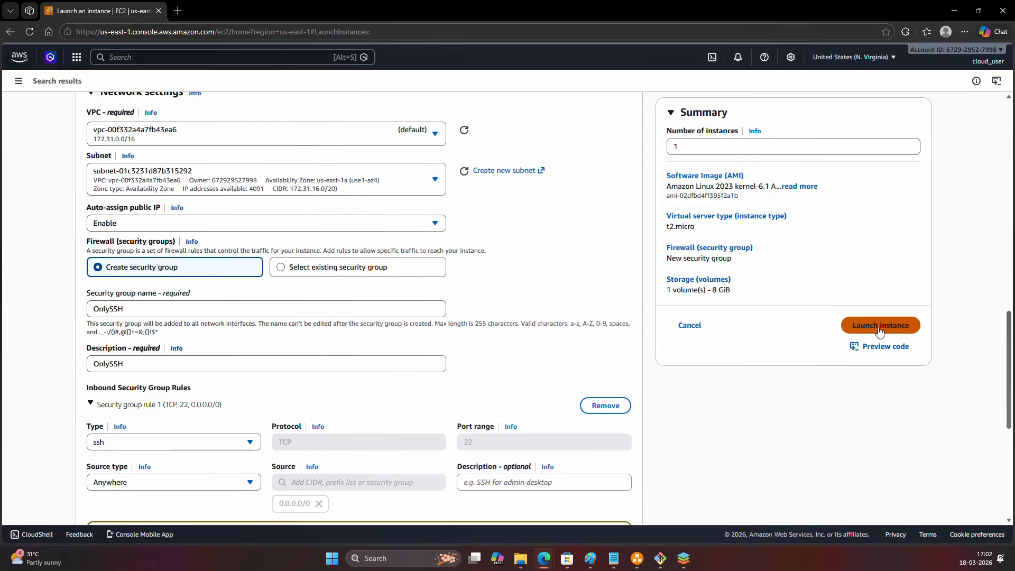